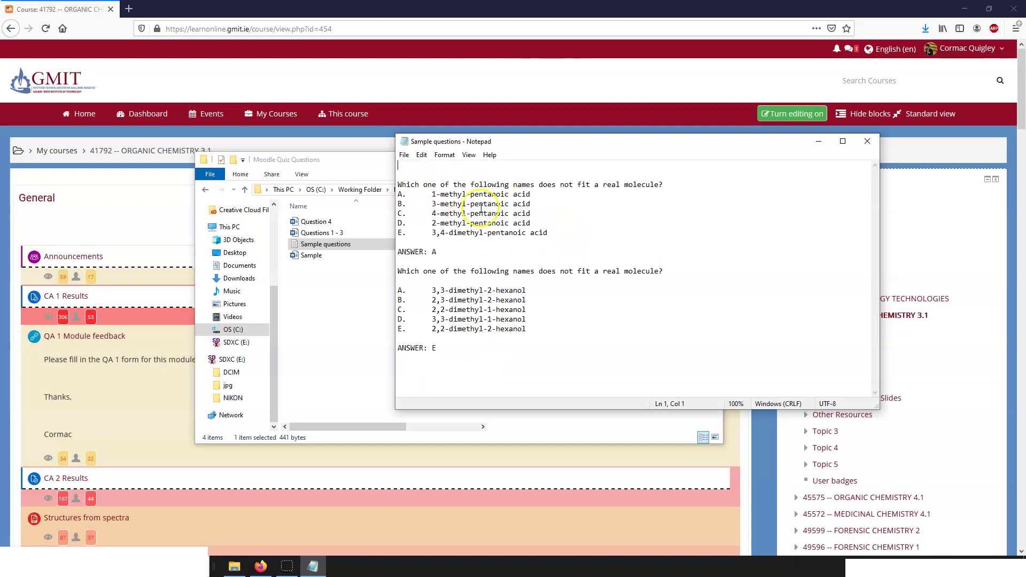
Examine the layout of the first question in the sample text file: question line, lettered choices and ANSWER line.
drag(443, 252, 394, 249)
drag(399, 184, 663, 184)
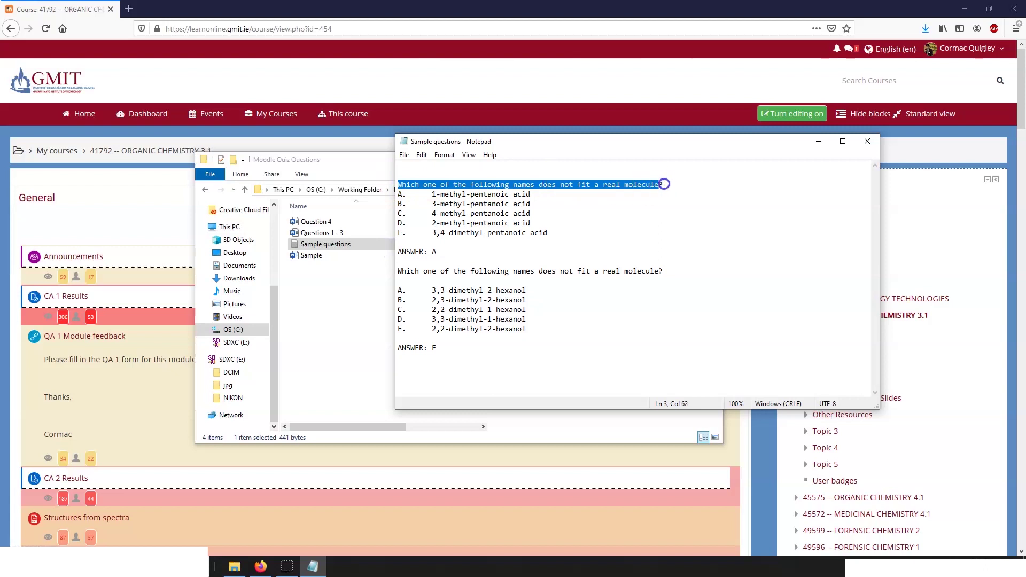
drag(399, 194, 518, 233)
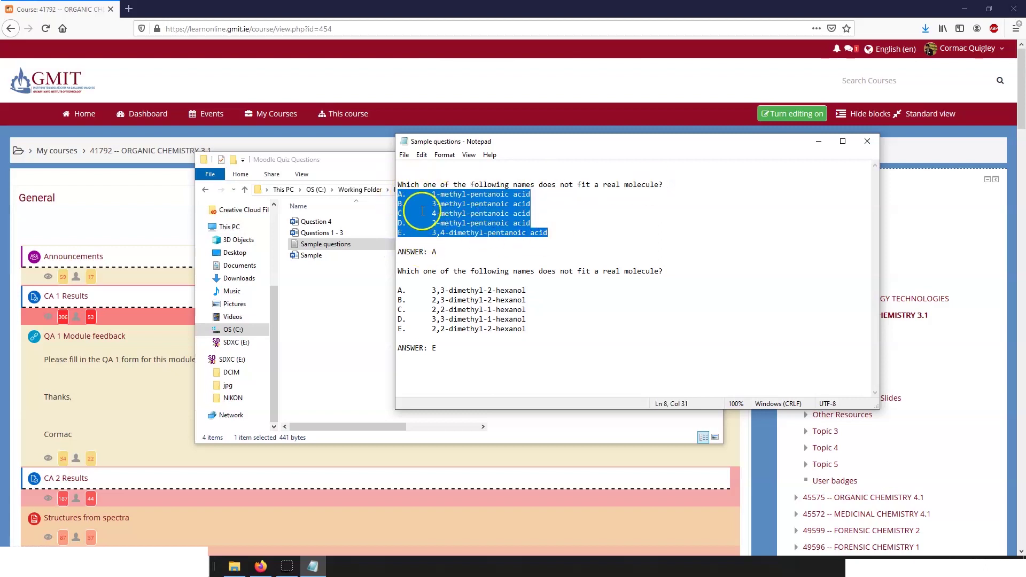
click(439, 251)
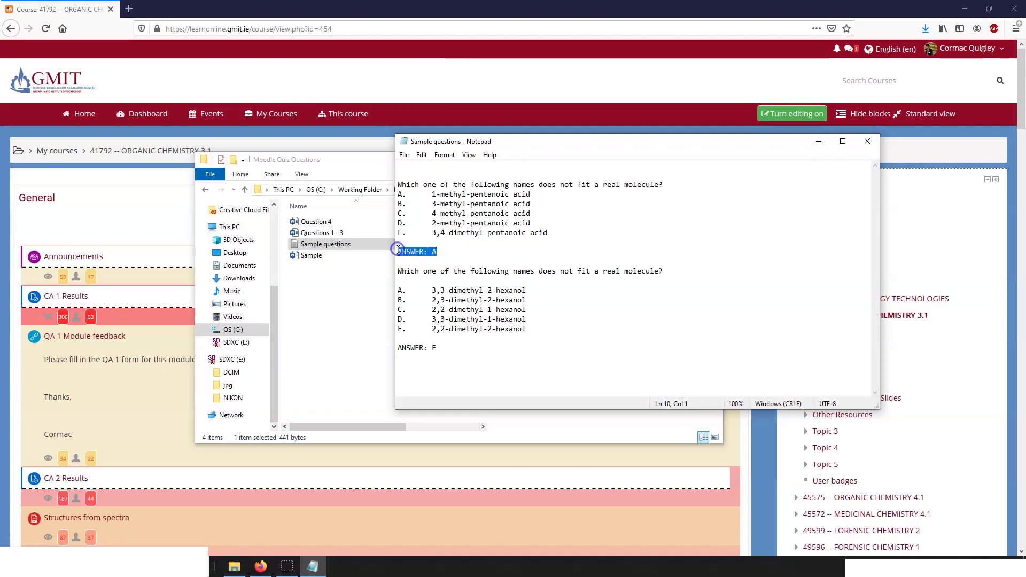
click(438, 252)
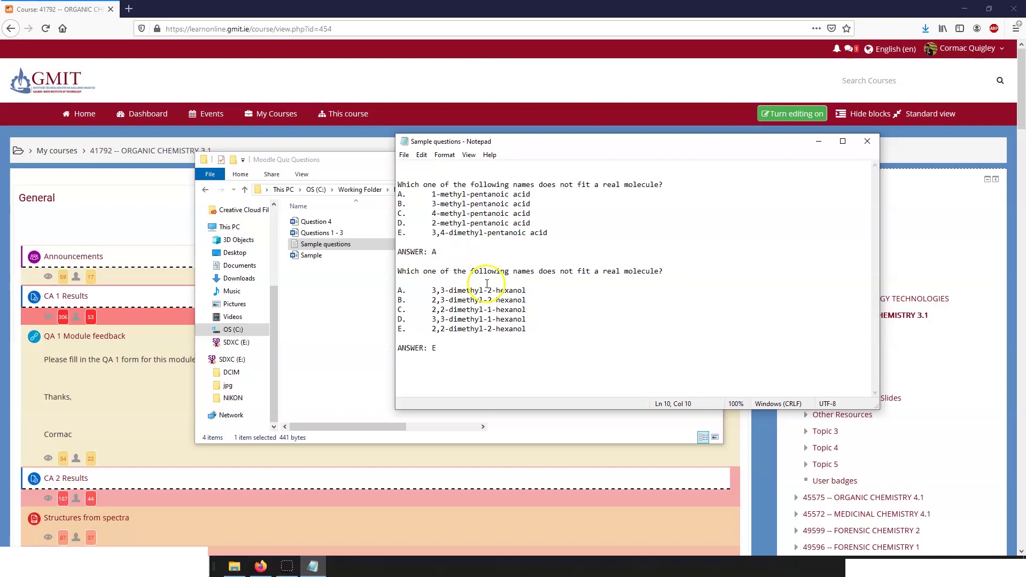
Save the sample questions as a text document with UTF-8 encoding, replacing the existing "Sample questions" file.
click(404, 155)
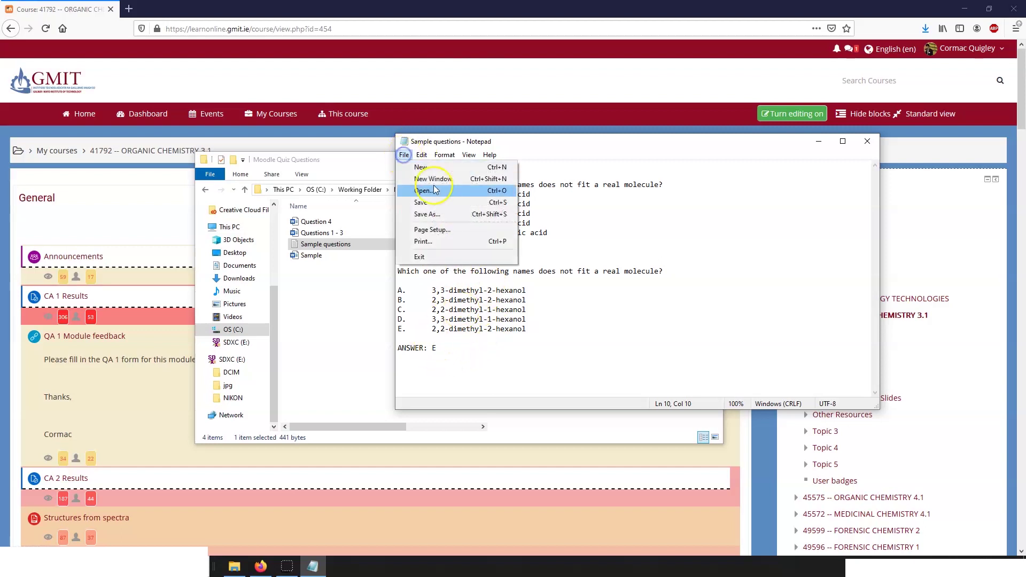
click(448, 214)
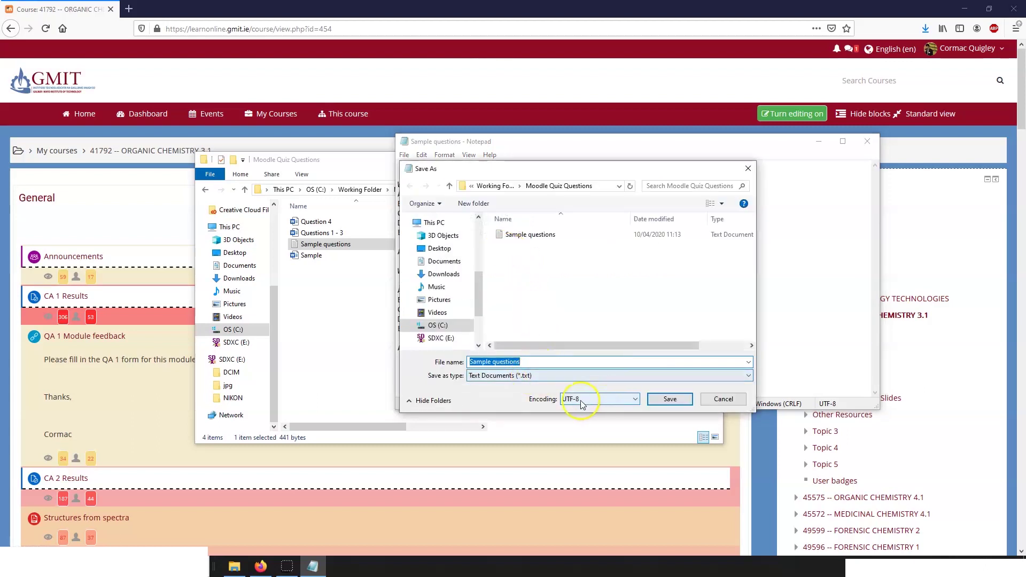
click(597, 404)
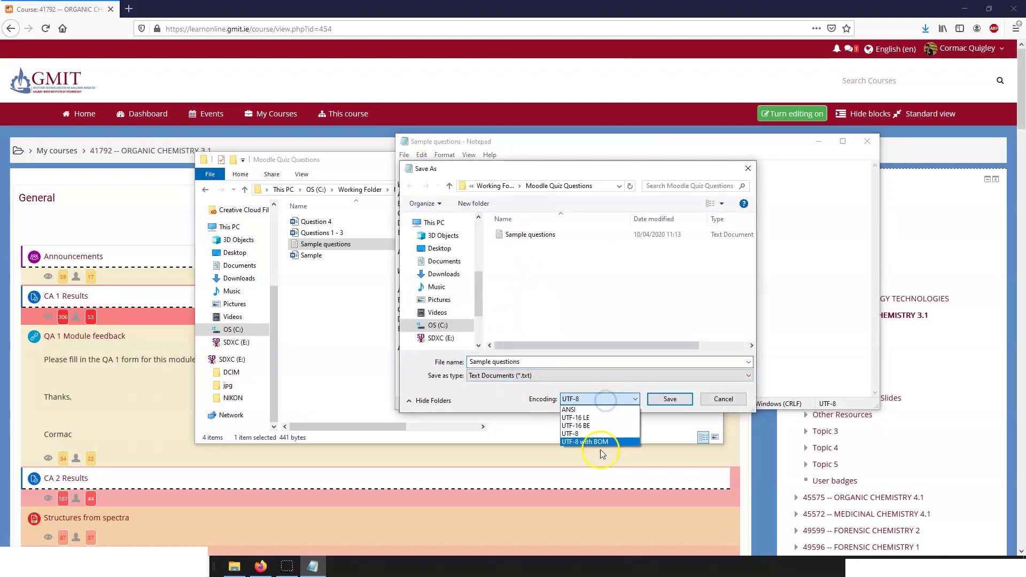
click(598, 434)
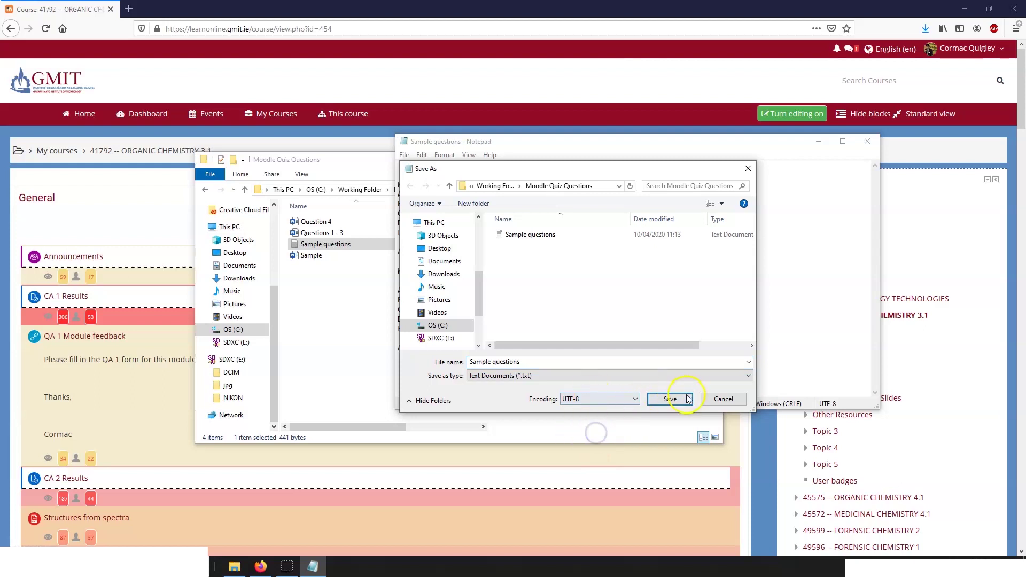
click(670, 400)
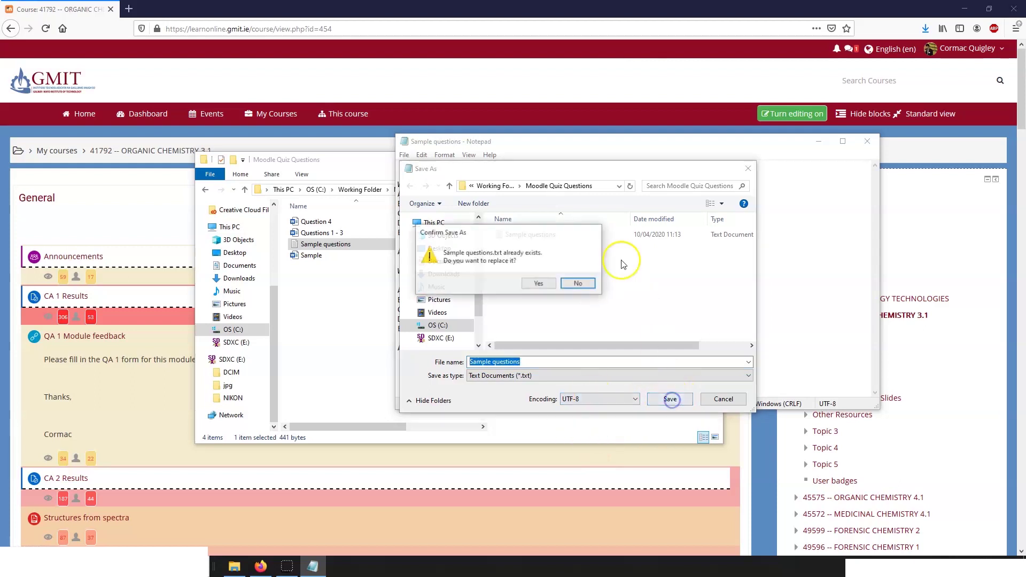
click(535, 282)
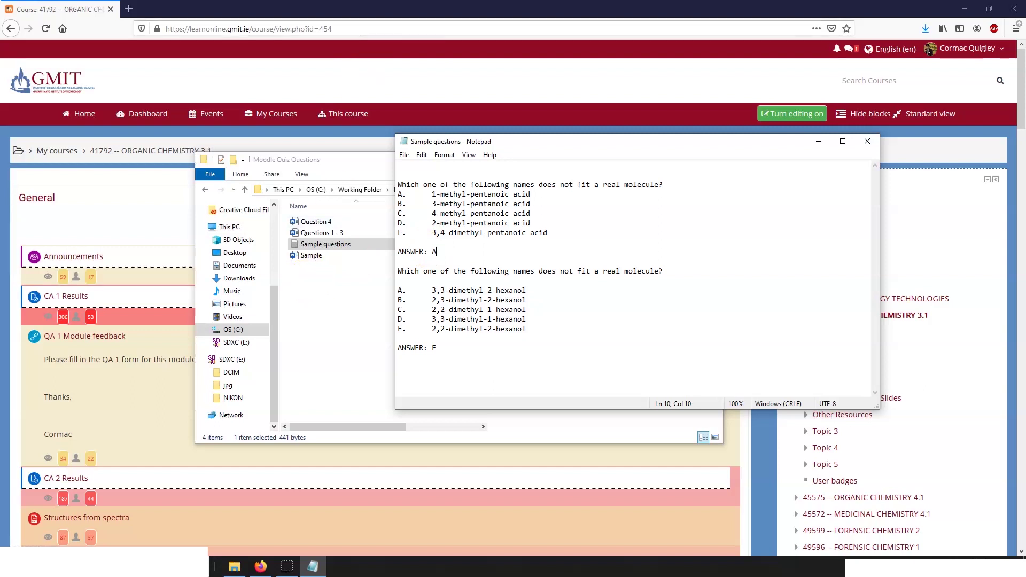
Switch to Moodle in Firefox and open the question bank's import page for the ORGANIC CHEMISTRY 3.1 course.
click(404, 6)
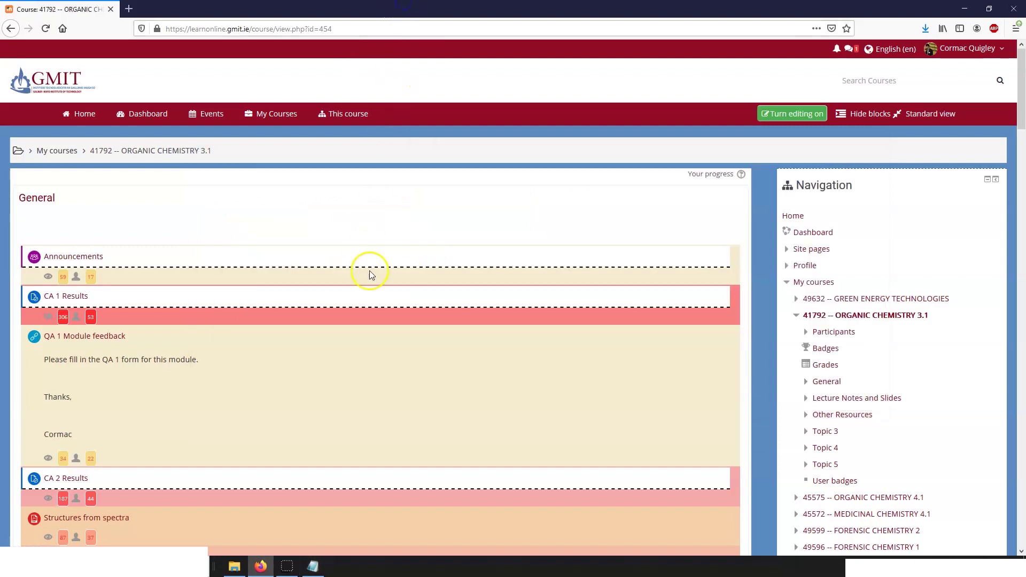
scroll(850, 262, down, 10)
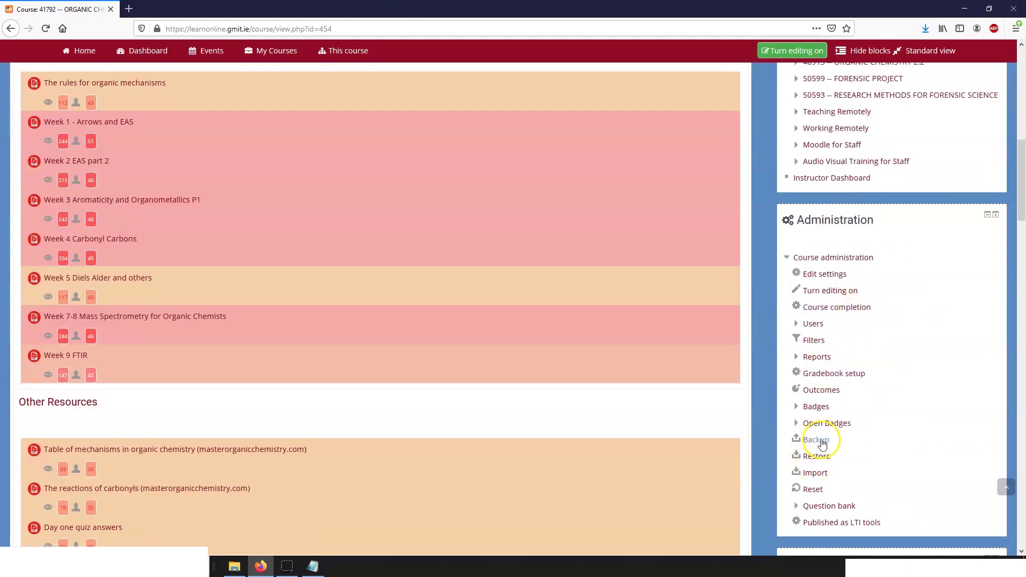
click(798, 506)
scroll(798, 505, down, 3)
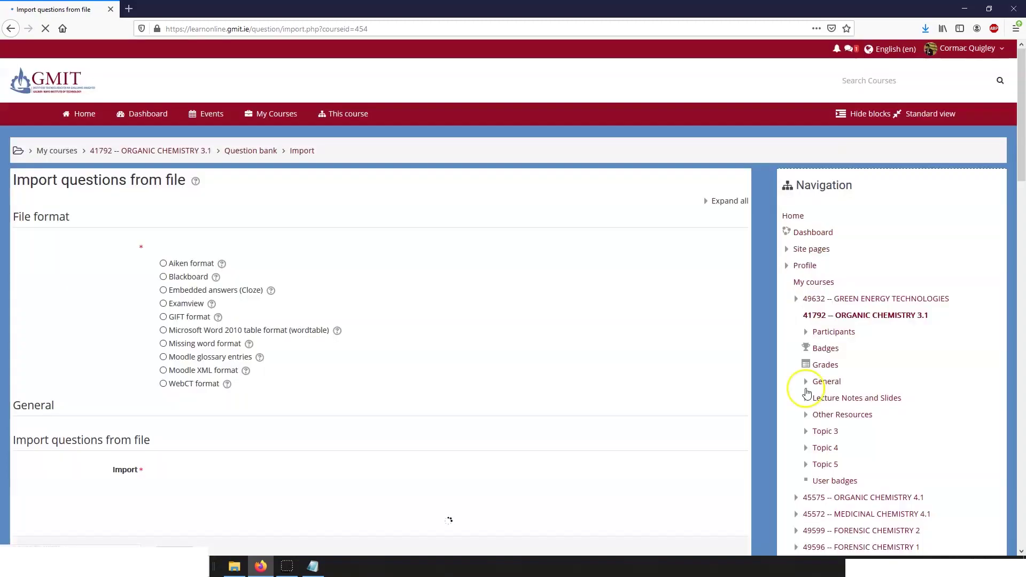
Import the "Sample questions" file into the question bank using the Aiken format.
click(164, 264)
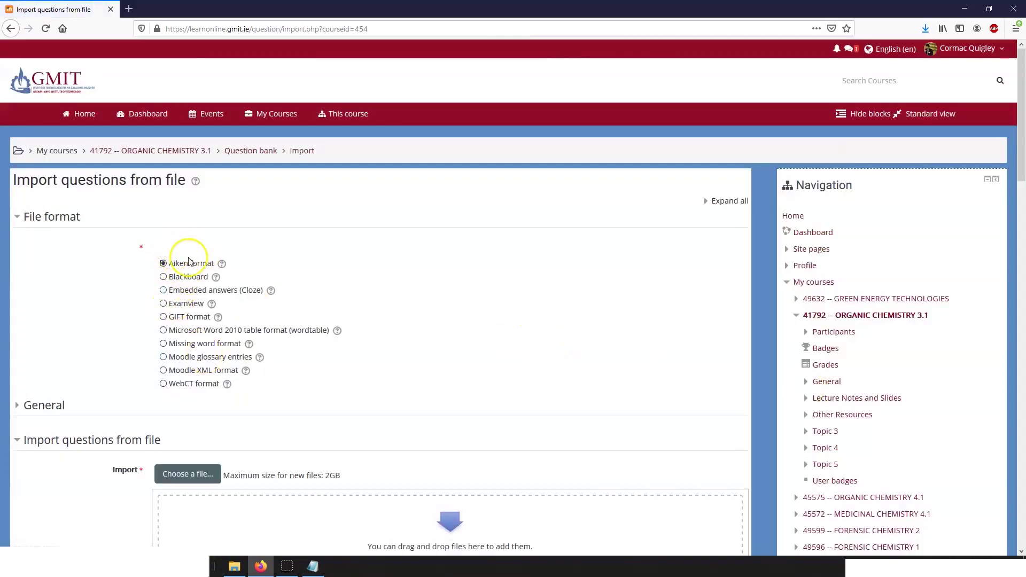
scroll(204, 289, down, 3)
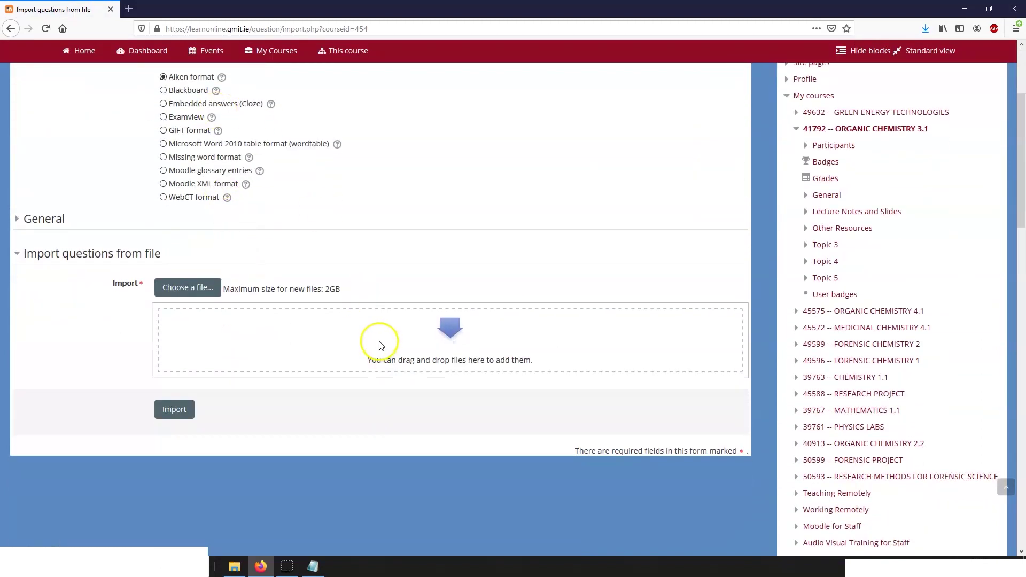
key(alt+Tab)
key(alt+Tab)
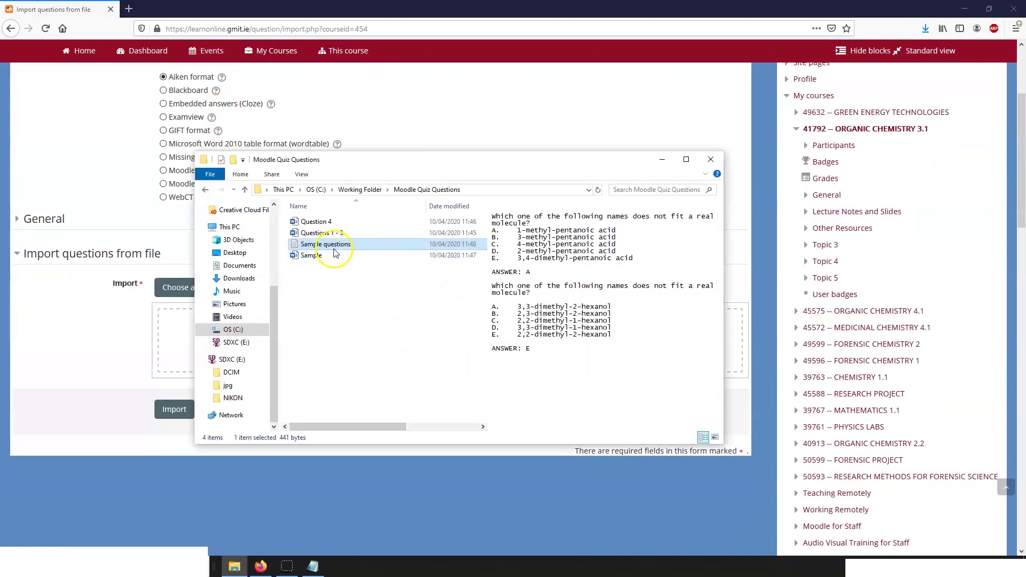
drag(324, 247, 166, 339)
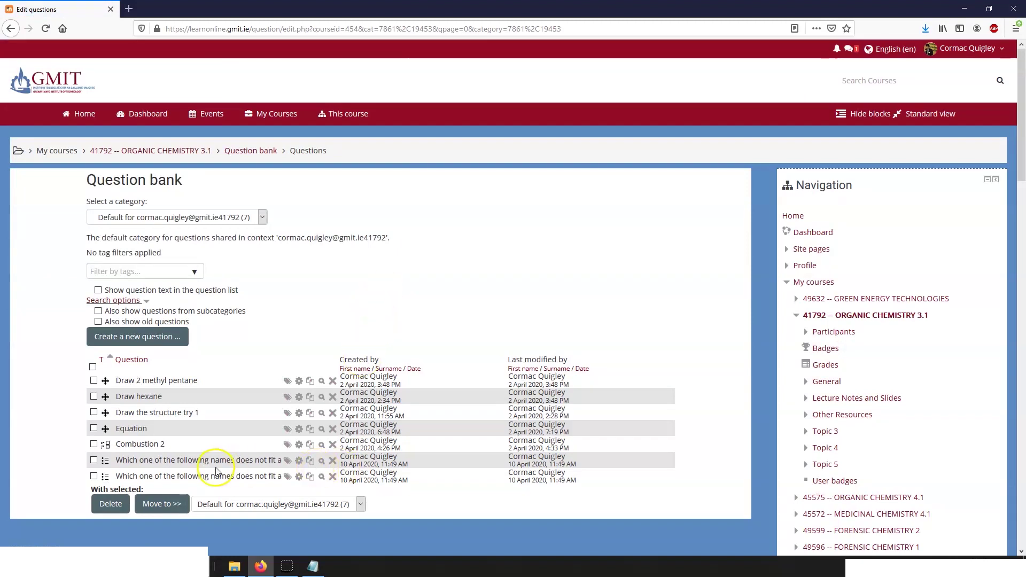
Preview the upper of the two imported "Which one of the following names" questions, and close the preview.
click(321, 461)
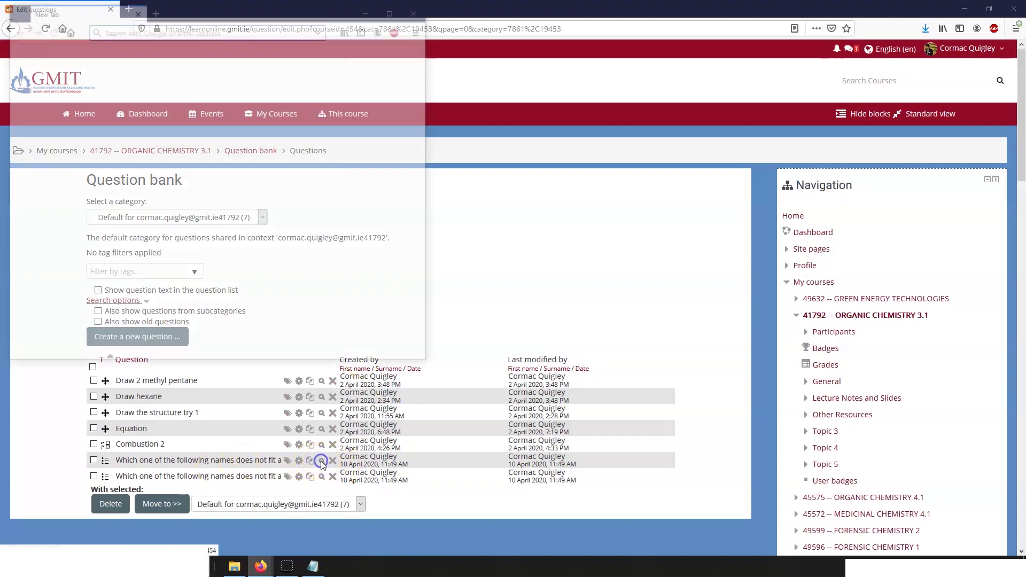
scroll(222, 142, down, 3)
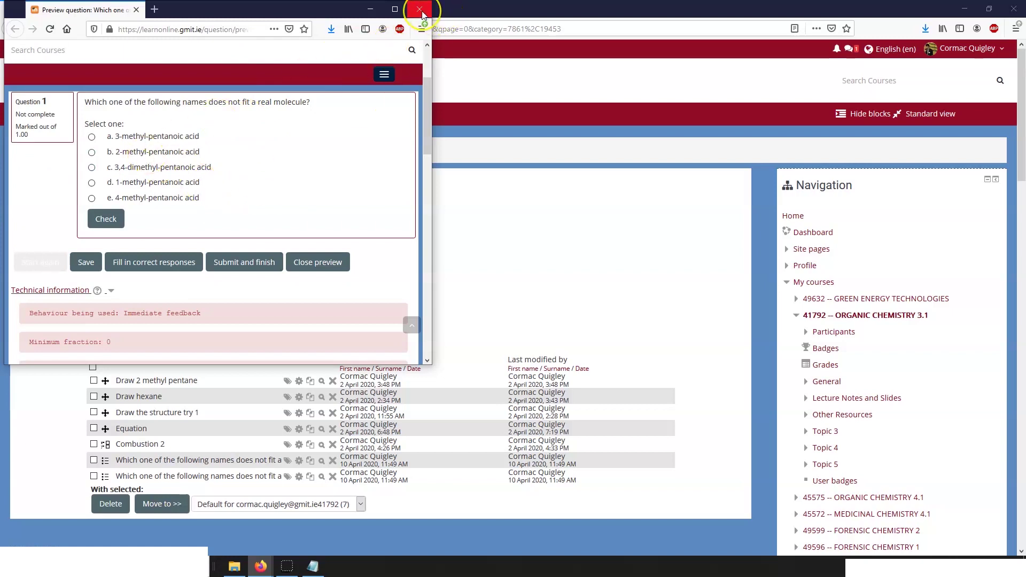
click(422, 10)
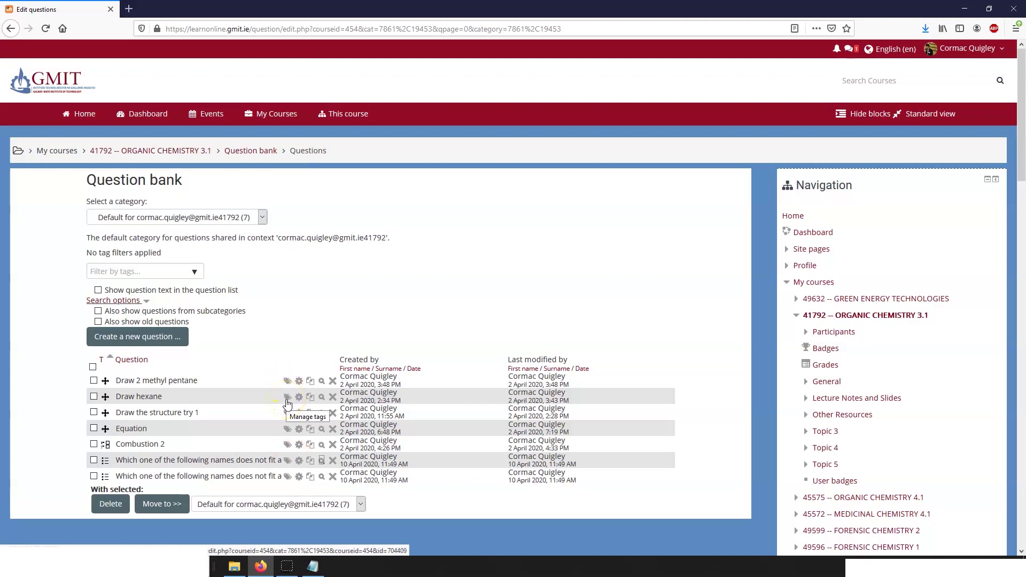
Open the upper imported multiple choice question for editing and review its general settings.
click(299, 460)
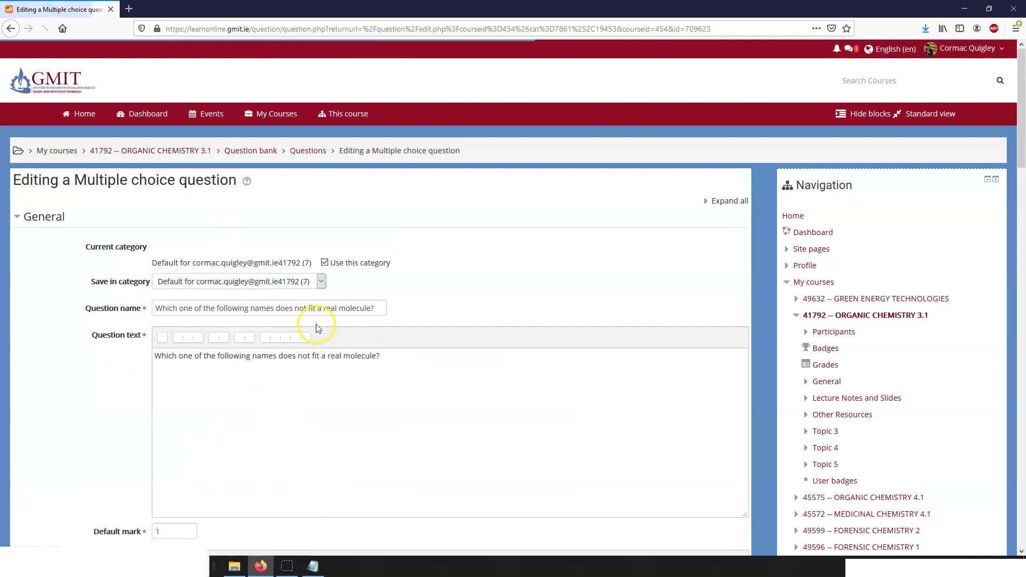
scroll(319, 327, down, 5)
scroll(319, 326, up, 2)
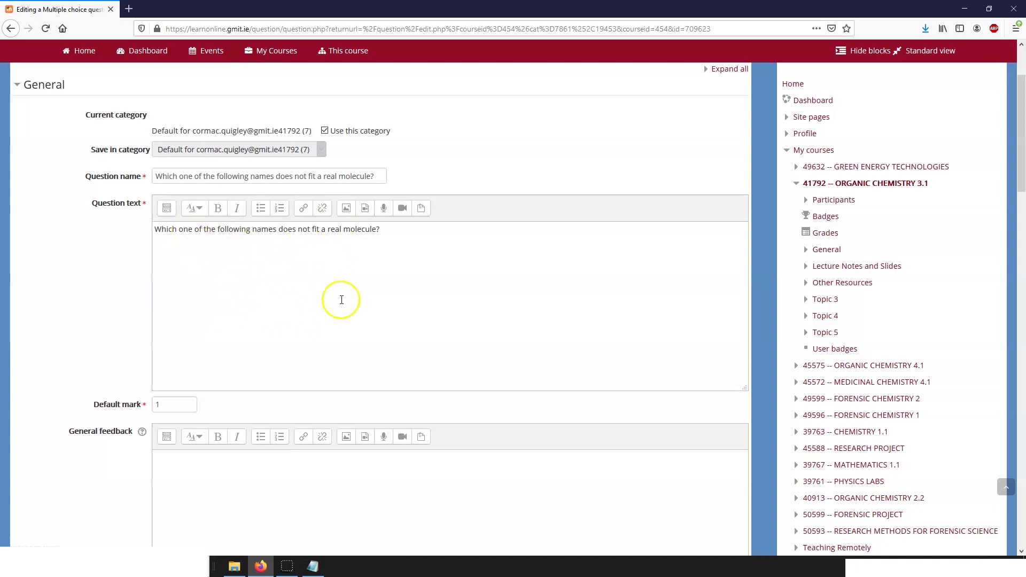
scroll(208, 454, up, 3)
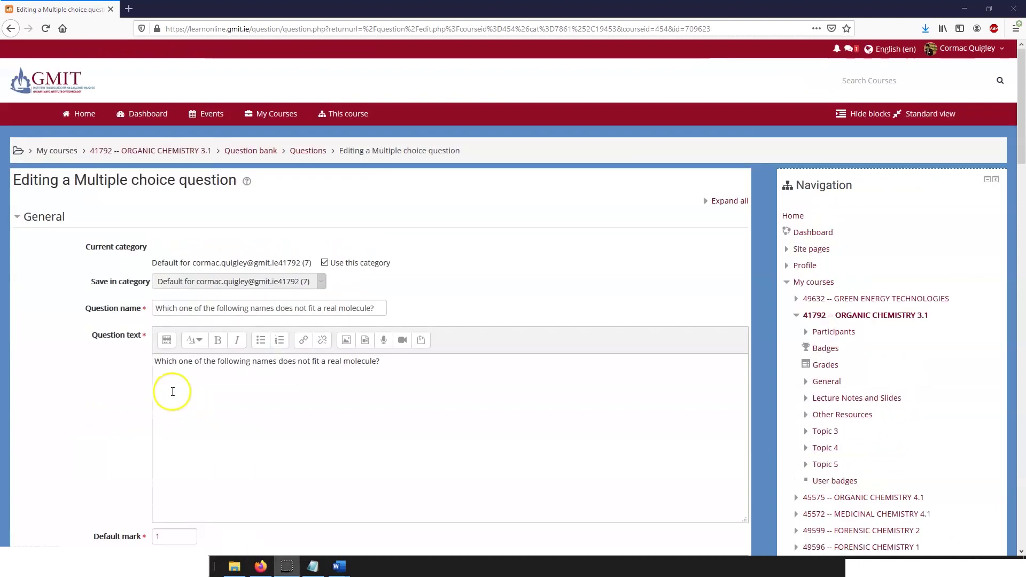
Copy the chemical structure picture from the "Sample Picture" Word document and paste it below the sentence in the question text.
key(alt+Tab)
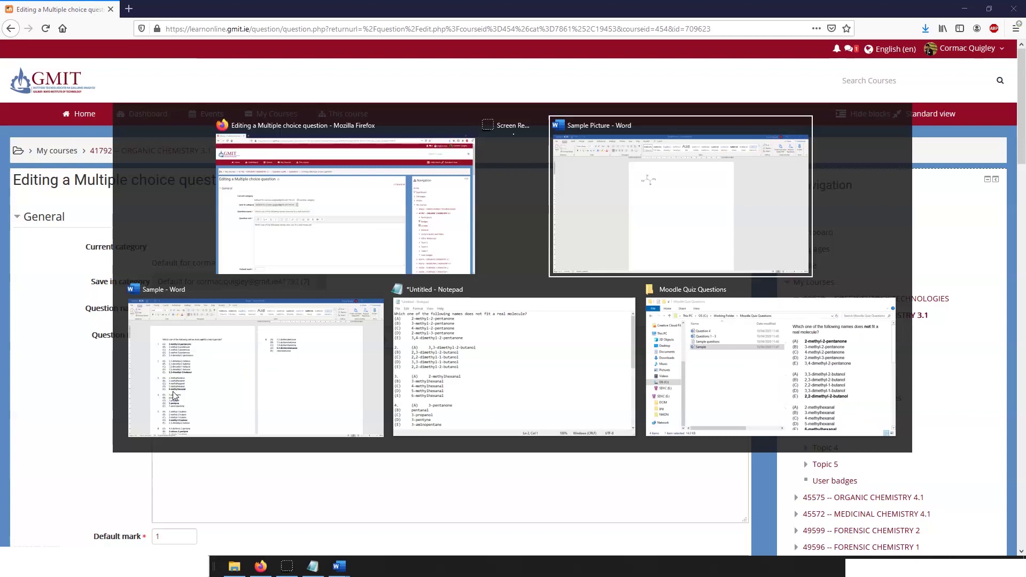
key(alt+Tab)
click(377, 176)
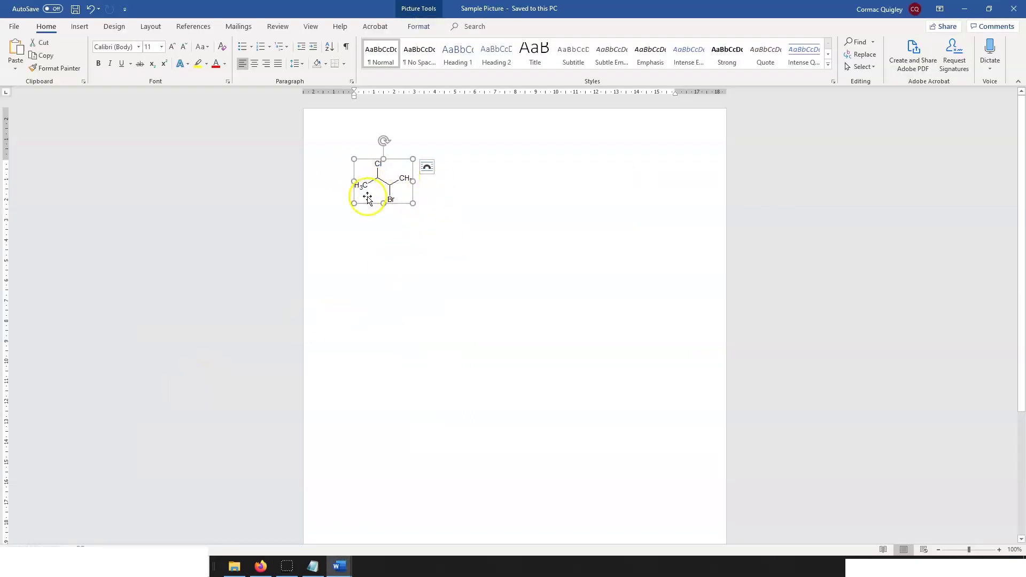
click(426, 166)
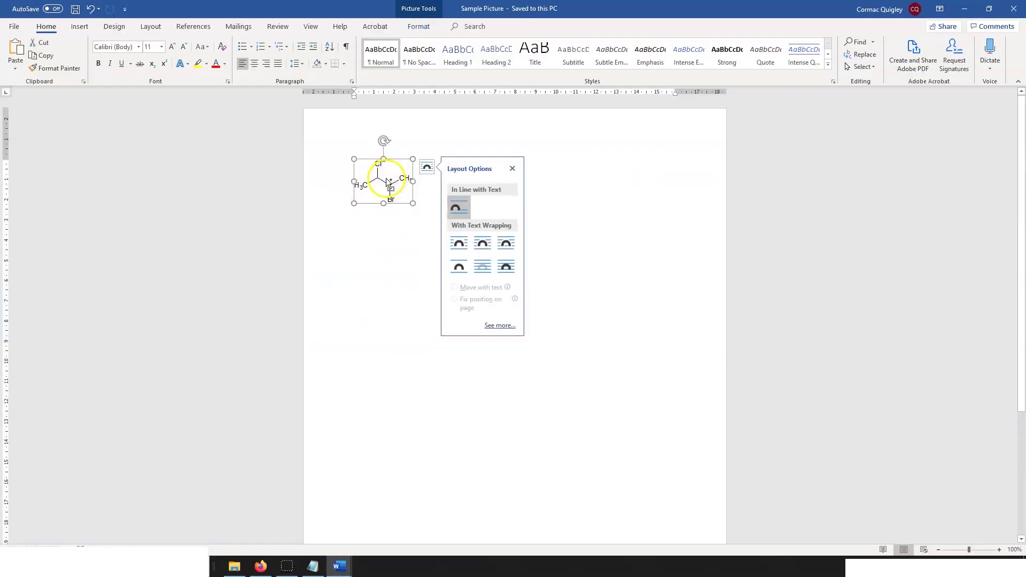
key(alt+Tab)
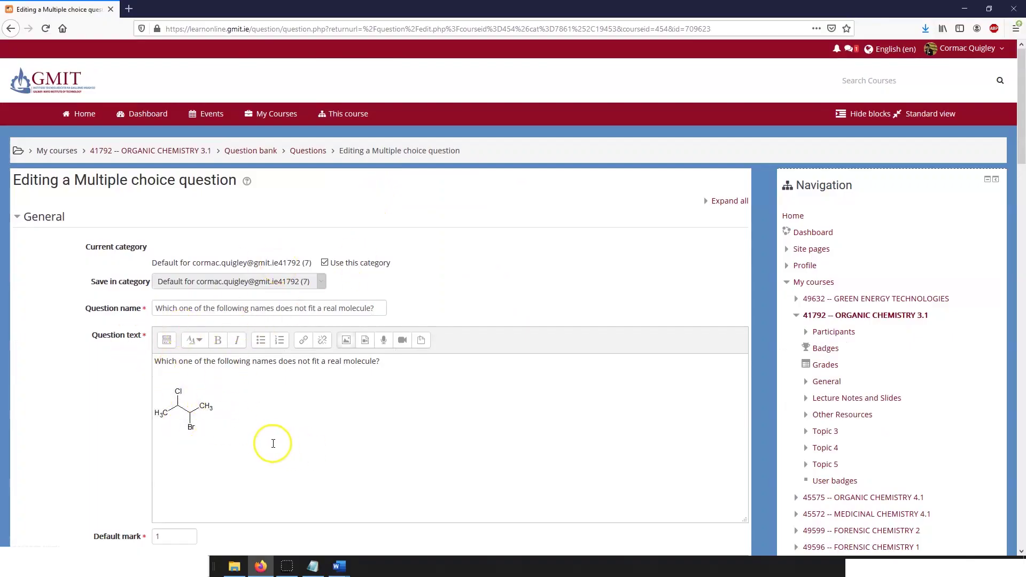
Review the edited question's text, answer choices and grades, and return to the question bank list.
scroll(272, 427, down, 3)
scroll(267, 369, down, 5)
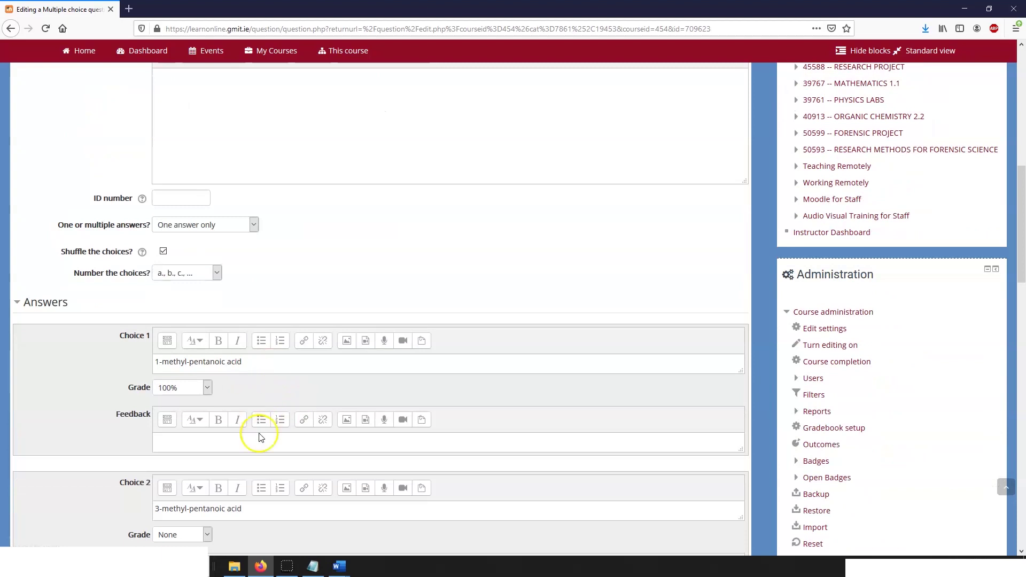
scroll(270, 207, up, 3)
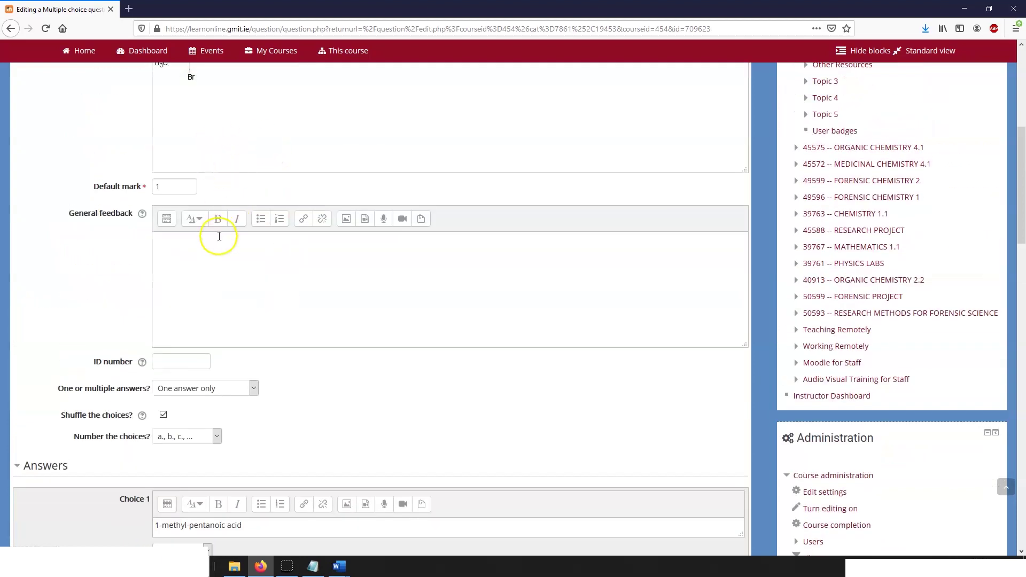
scroll(221, 237, up, 4)
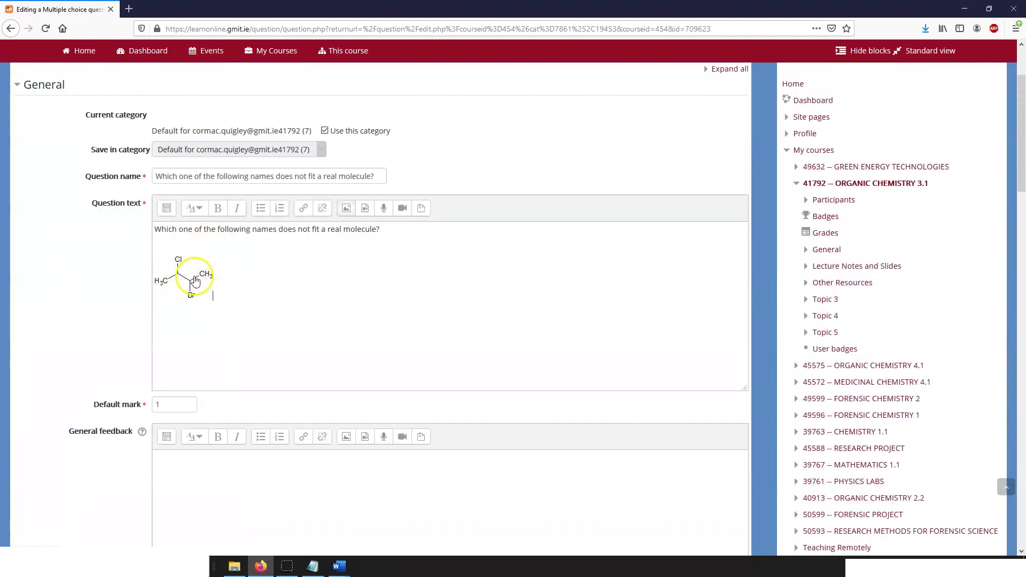
scroll(176, 300, down, 18)
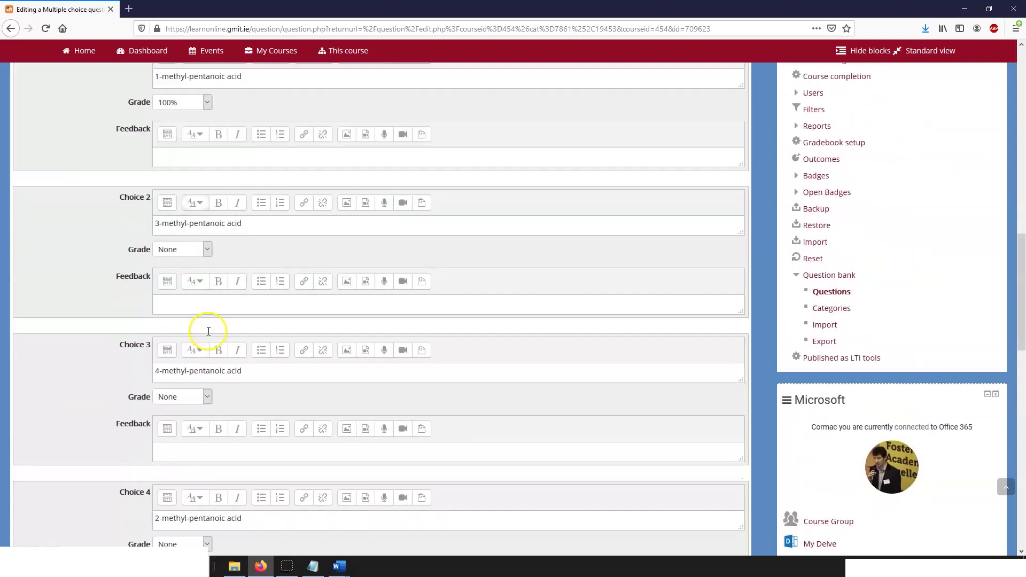
scroll(217, 338, down, 7)
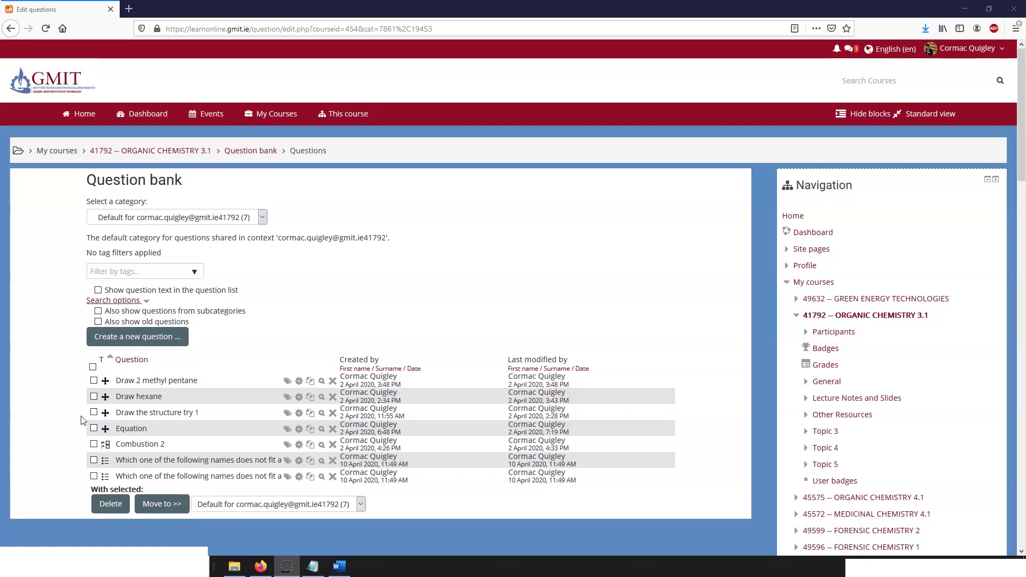
Switch to the "Sample" Word document and remove the automatic numbering from all of its text.
key(alt+Tab)
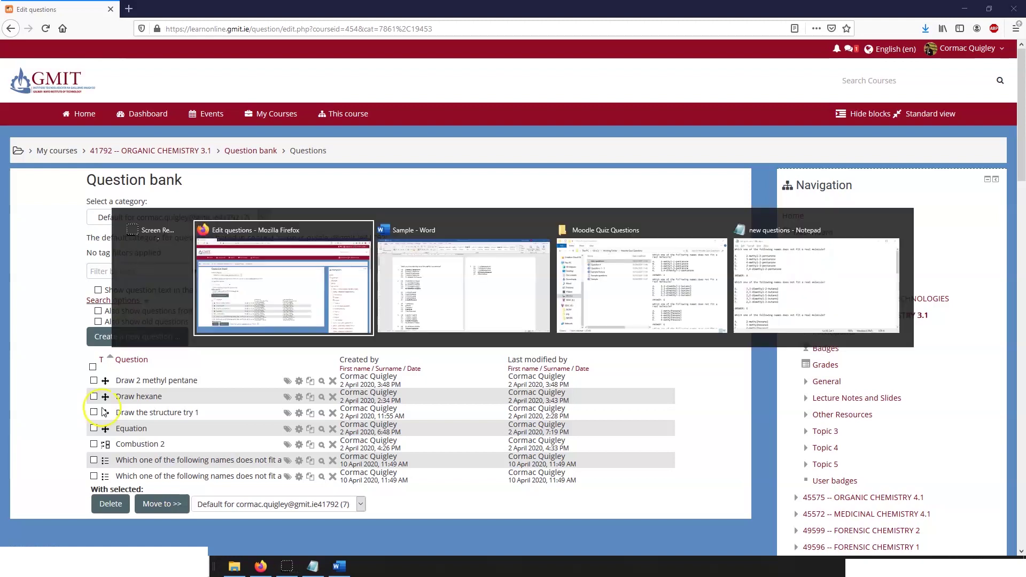
key(alt+Tab)
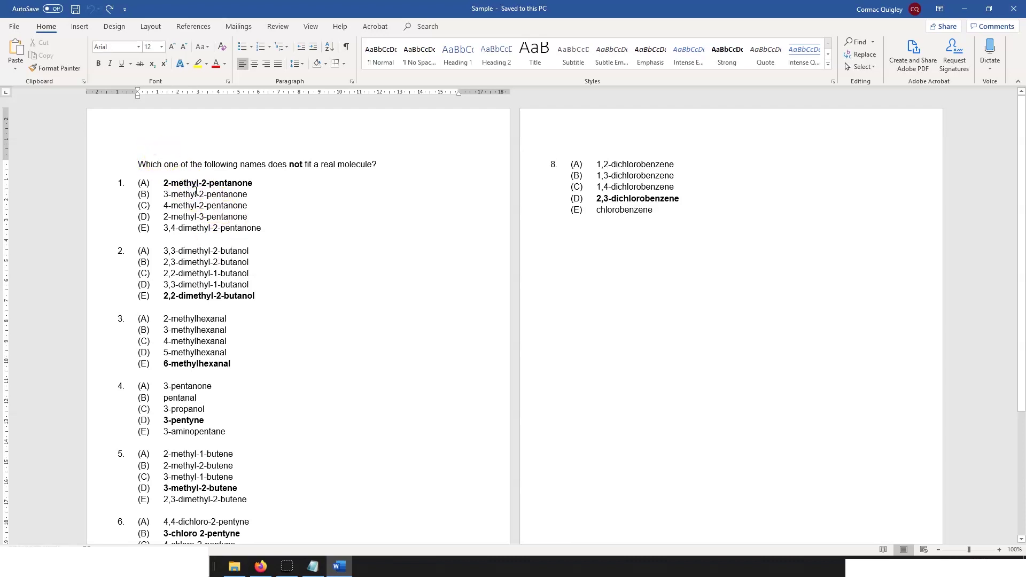
key(ctrl+a)
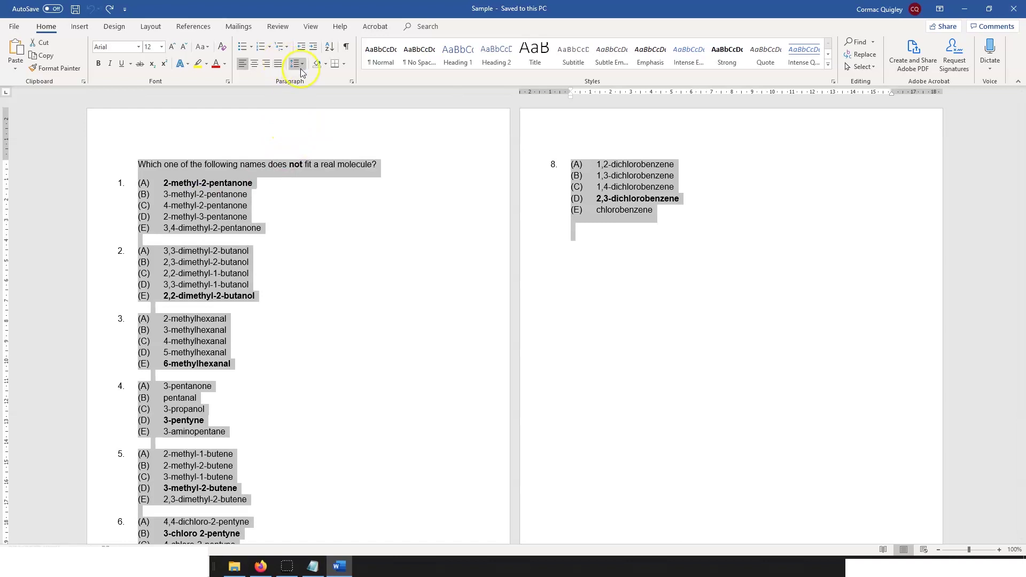
click(272, 51)
click(277, 96)
click(277, 97)
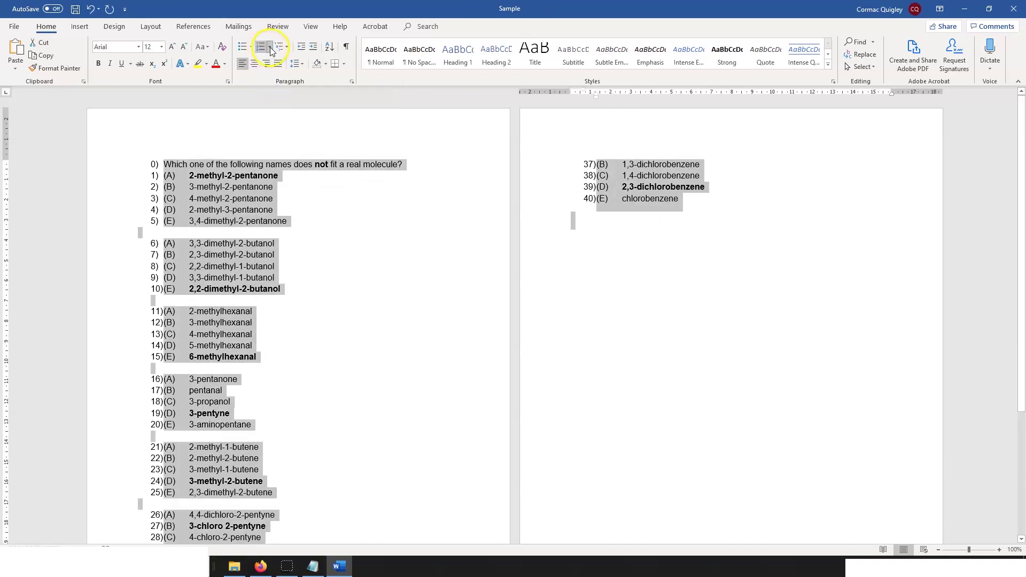
click(270, 47)
click(278, 145)
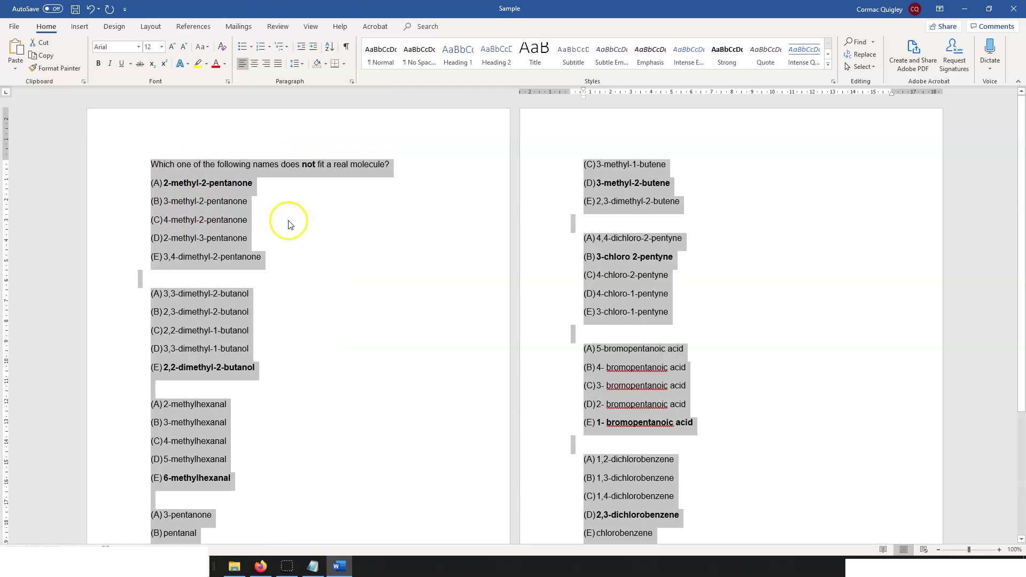
click(290, 266)
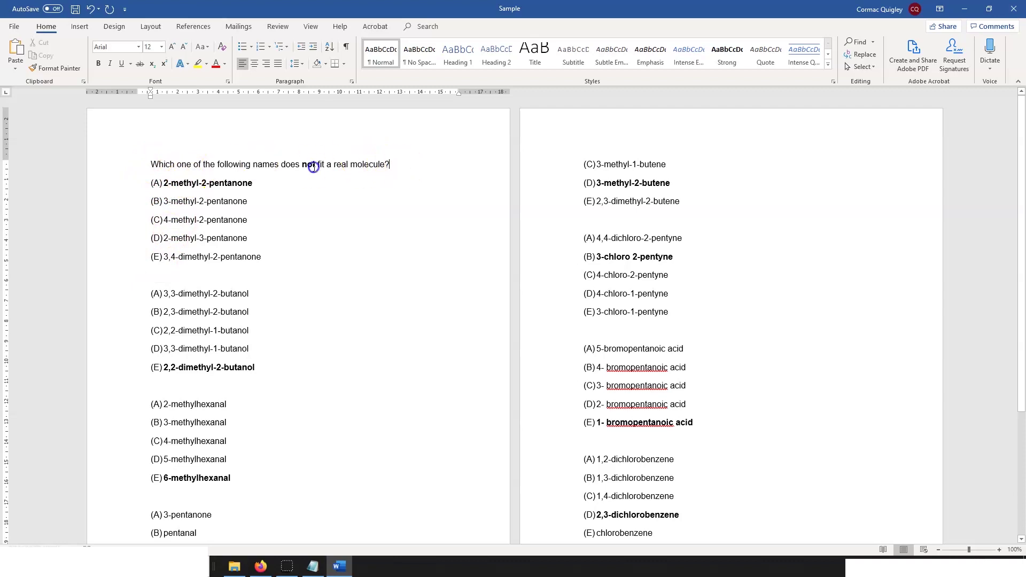
Copy the "Which one of the following names does not fit a real molecule?" sentence and paste it above the 3,3-dimethyl-2-butanol set.
click(132, 161)
key(ctrl+c)
click(205, 283)
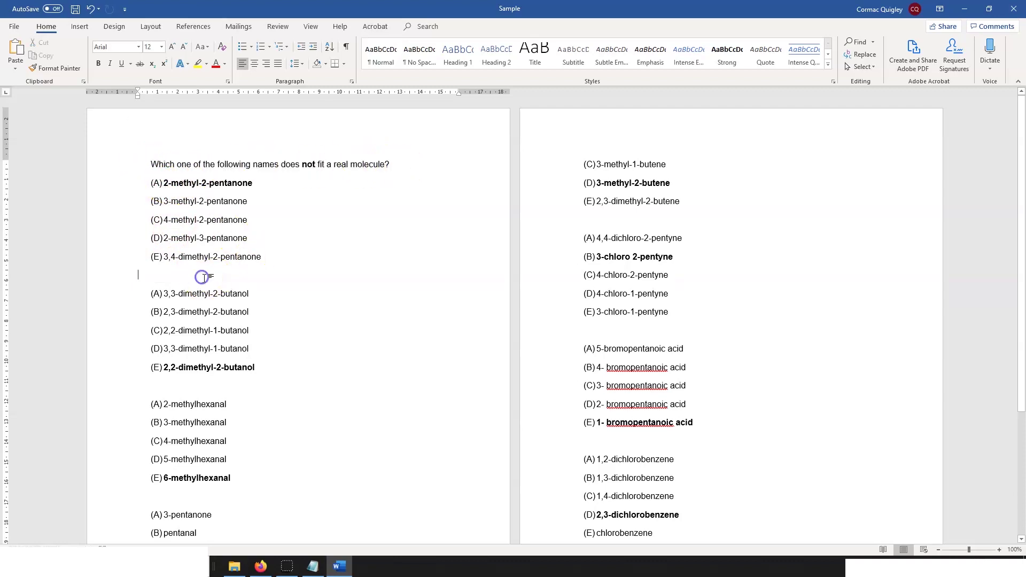
key(Return)
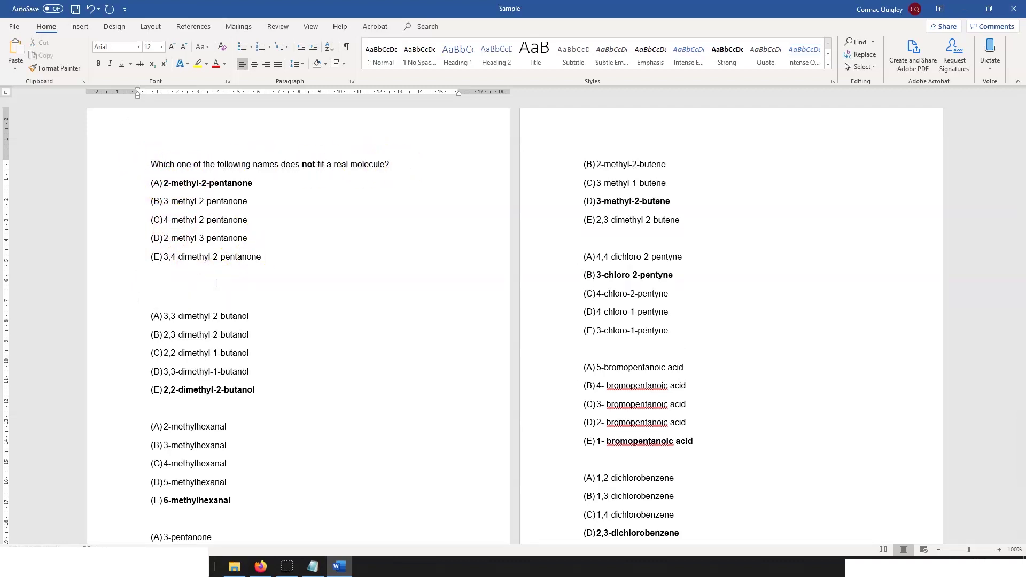
key(ctrl+v)
Paste the question sentence above the 2-methylhexanal and 3-pentanone choice sets, adding a blank line for each.
key(Return)
key(Up)
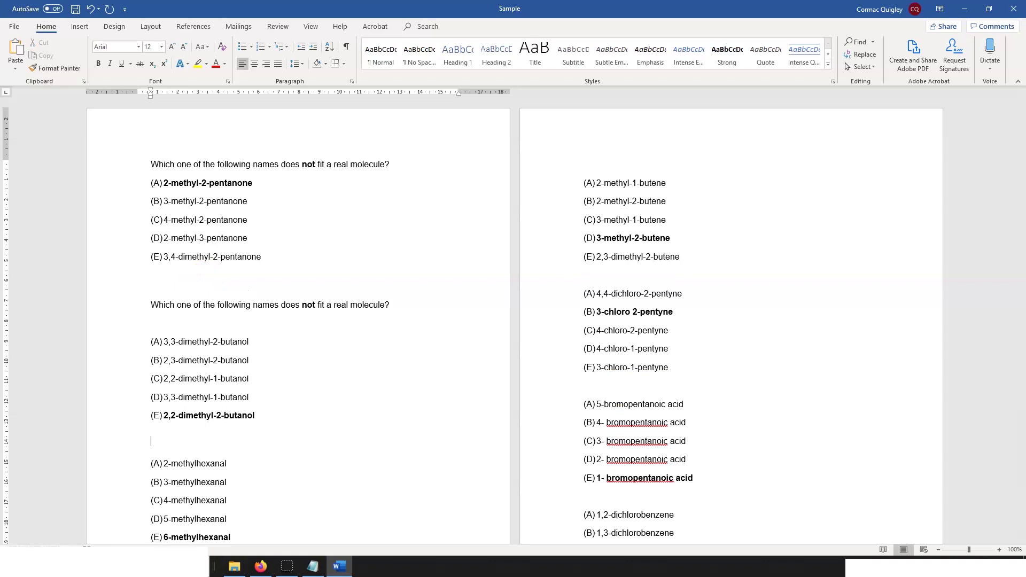
key(ctrl+v)
key(Down)
key(Down)
key(Down)
key(Down)
key(Down)
key(Down)
key(Return)
key(Up)
key(ctrl+v)
key(ctrl+End)
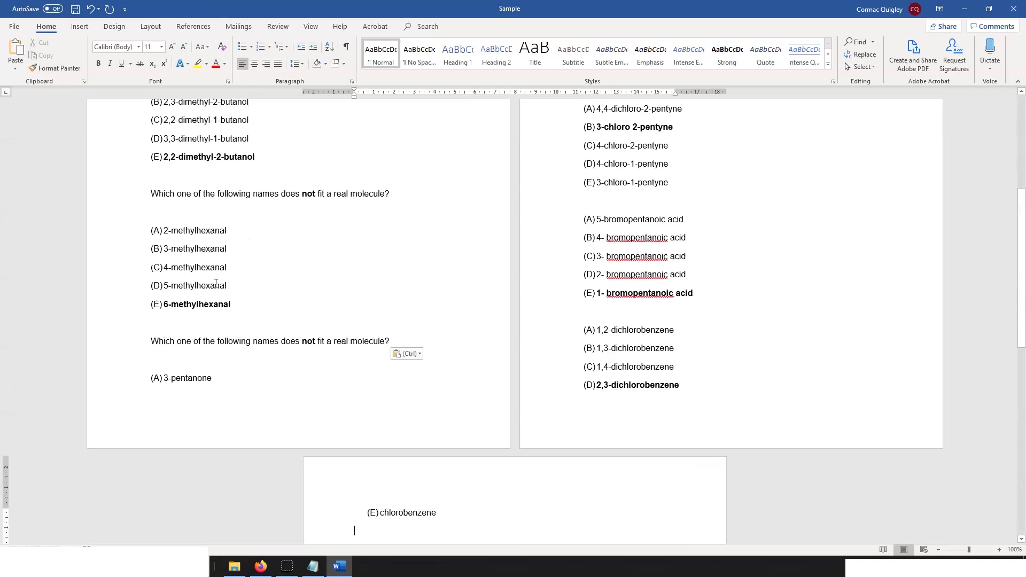
Paste the question sentence above the 2-methyl-1-butene and 4,4-dichloro-2-pentyne choice sets.
scroll(216, 284, up, 8)
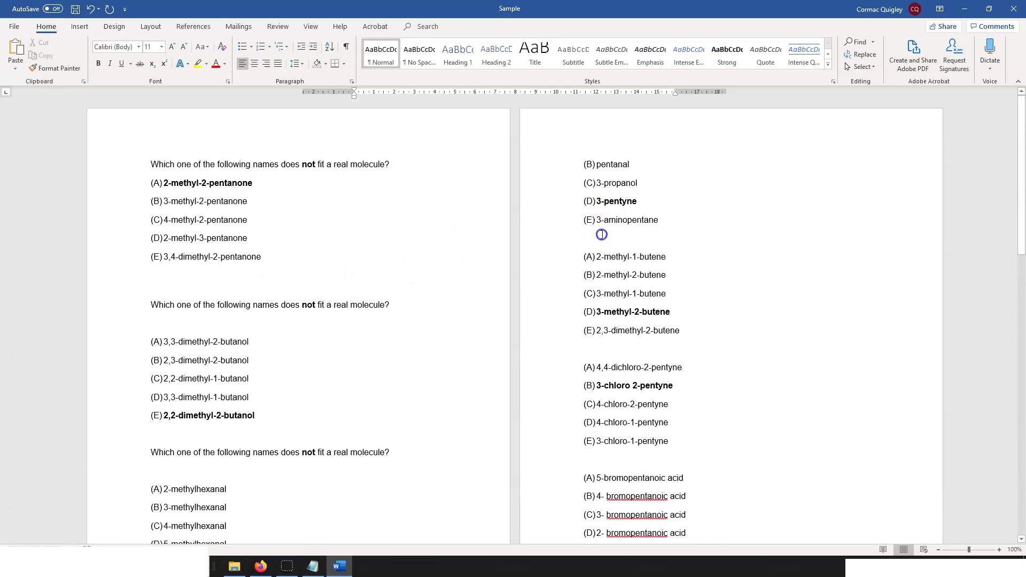
click(603, 235)
key(Return)
key(ctrl+v)
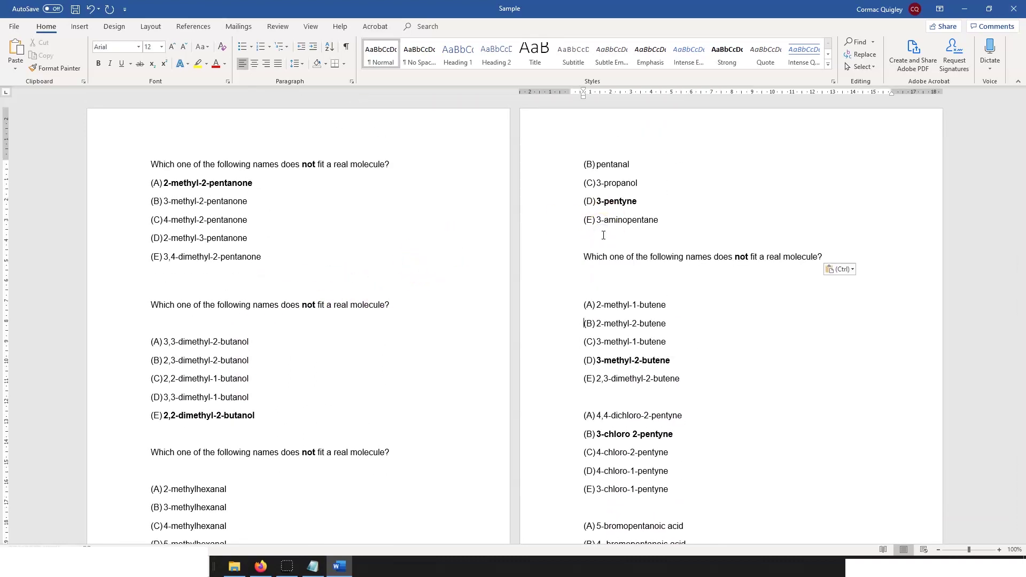
key(Down)
key(ctrl+v)
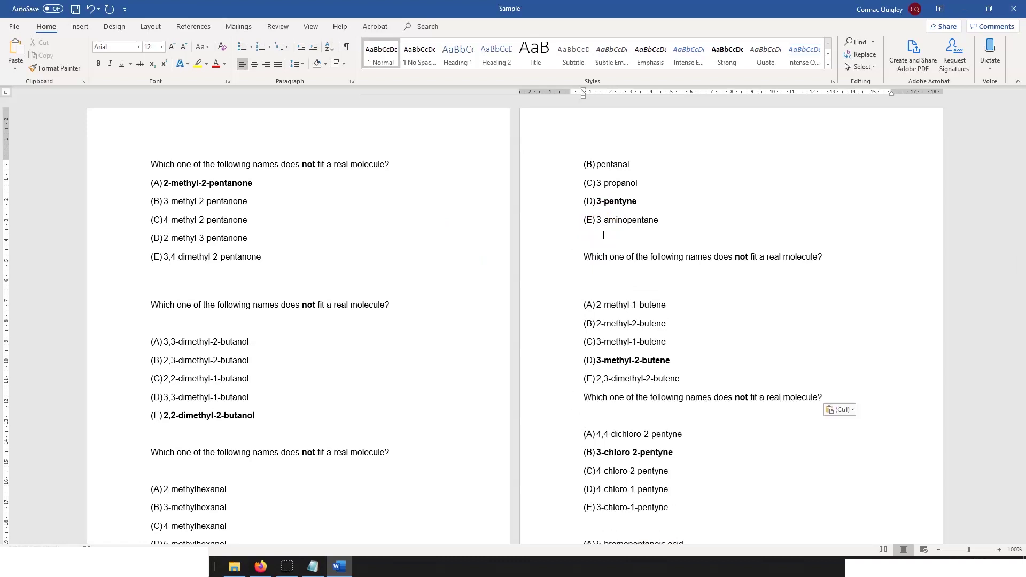
Paste the question sentence above the 5-bromopentanoic acid and 1,2-dichlorobenzene choice sets.
scroll(603, 235, down, 1)
key(ctrl+v)
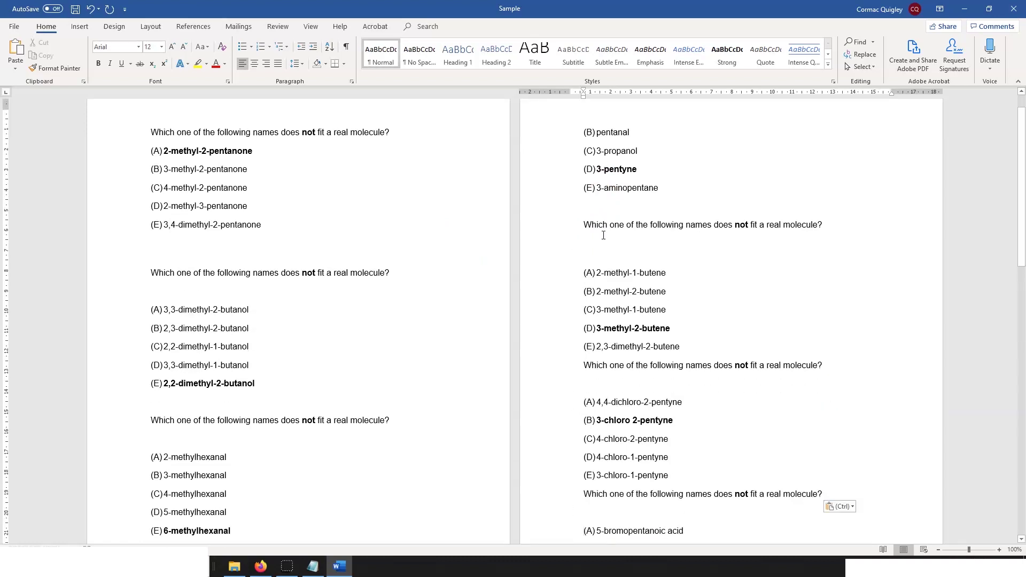
scroll(603, 235, down, 5)
key(Up)
key(Up)
key(ctrl+v)
scroll(603, 235, down, 7)
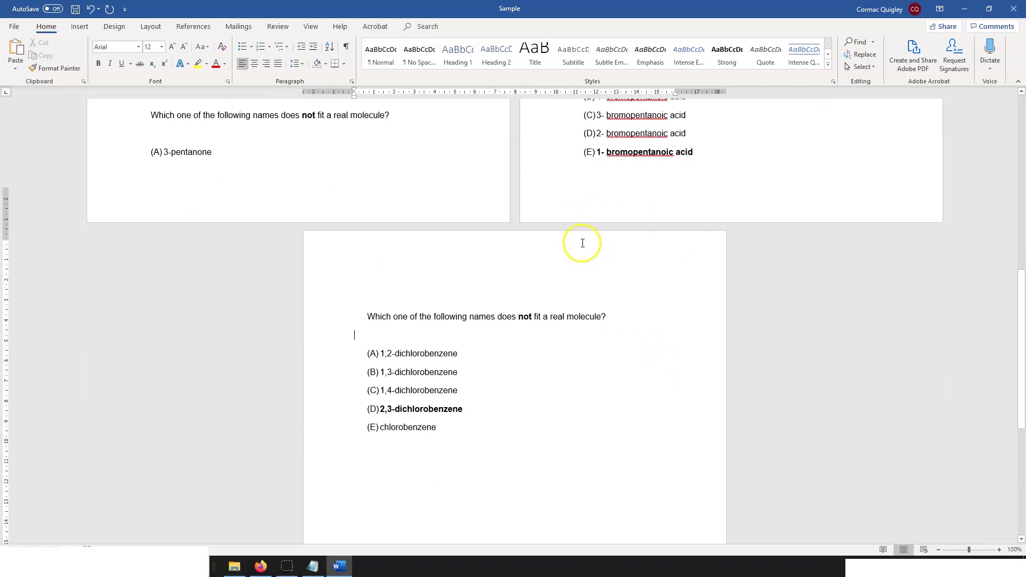
Add the line "ANSWER: A" below the first question's choices and copy that line.
scroll(579, 238, up, 11)
scroll(399, 200, up, 2)
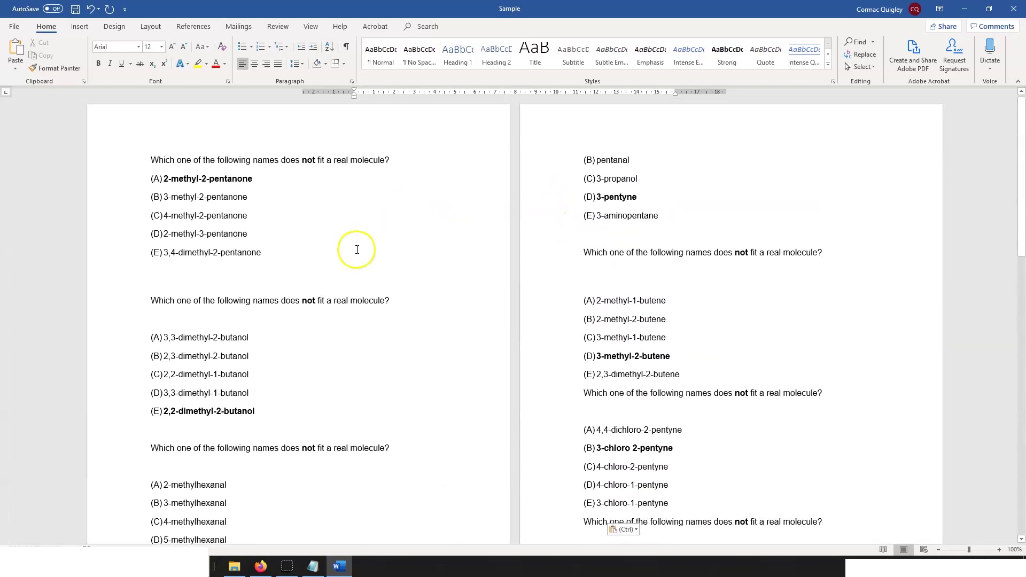
click(177, 283)
key(Return)
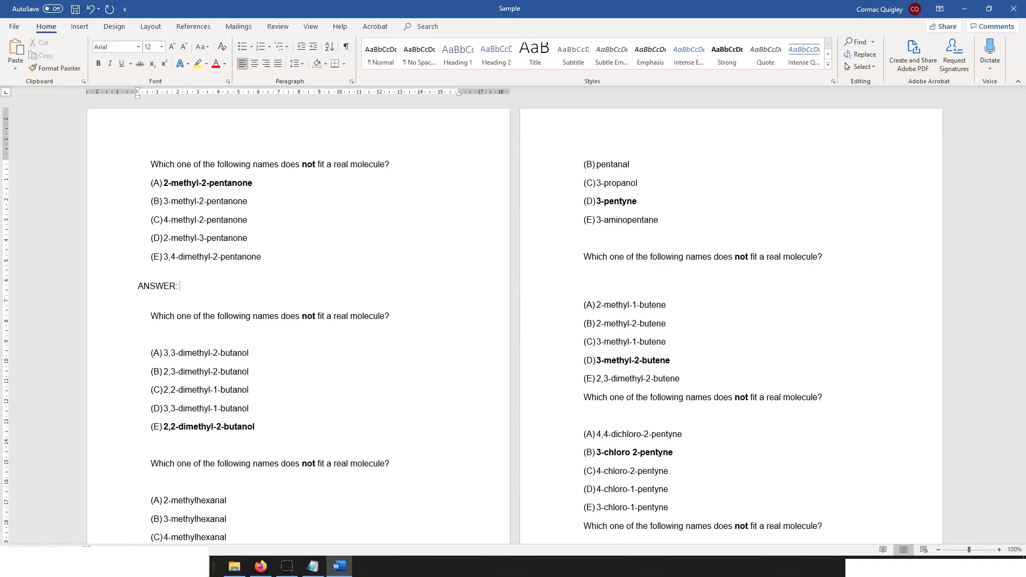
click(89, 286)
key(ctrl+c)
Paste the answer line below the second and third questions' choices, setting the letter to E in both.
click(167, 445)
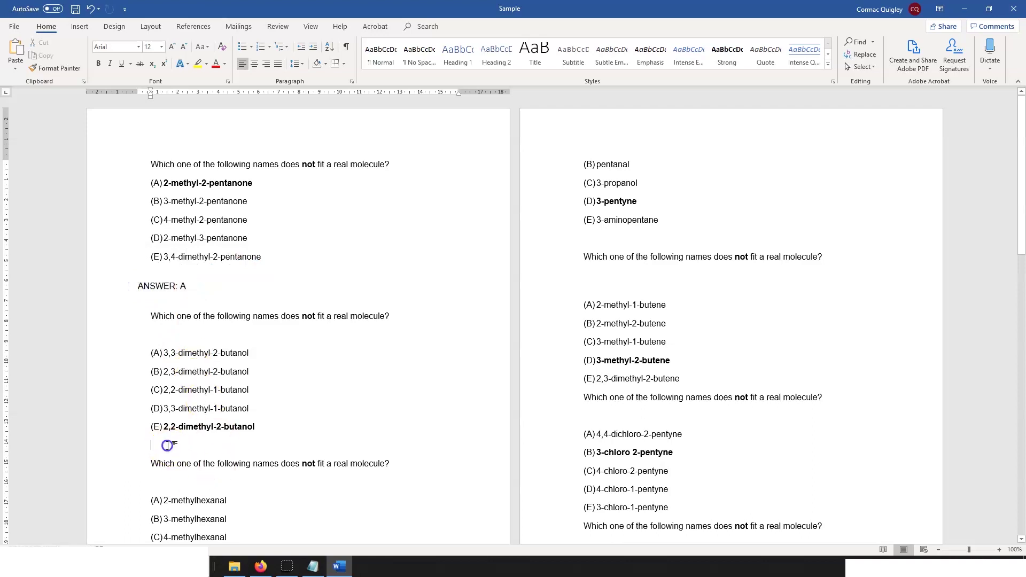
key(ctrl+v)
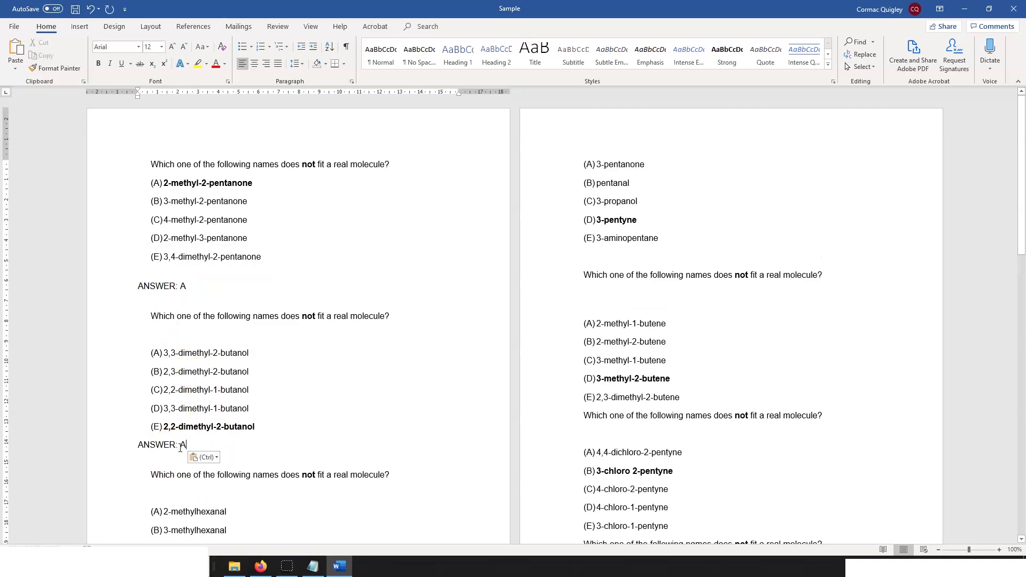
key(BackSpace)
text(E)
scroll(187, 438, down, 3)
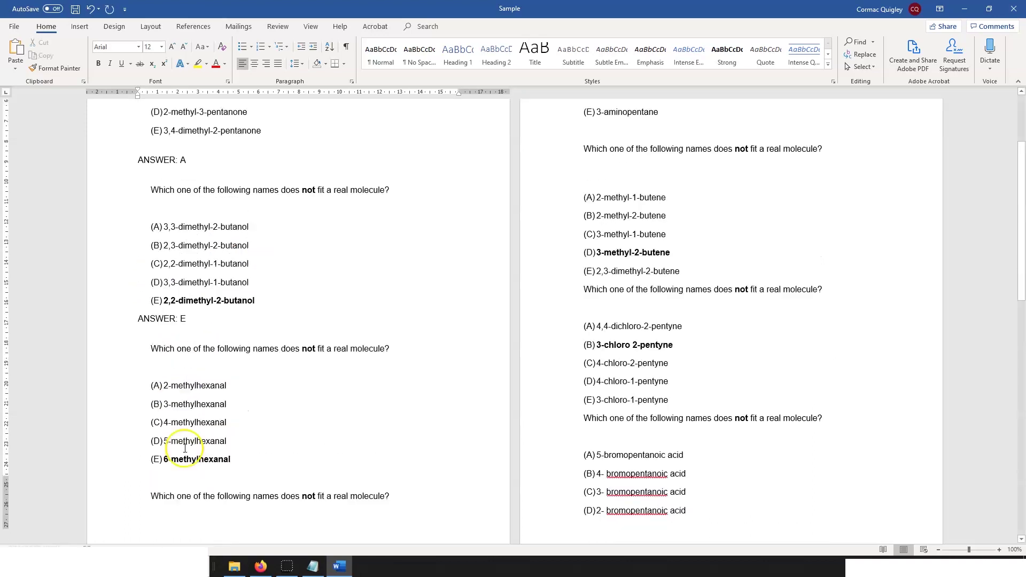
key(ctrl+v)
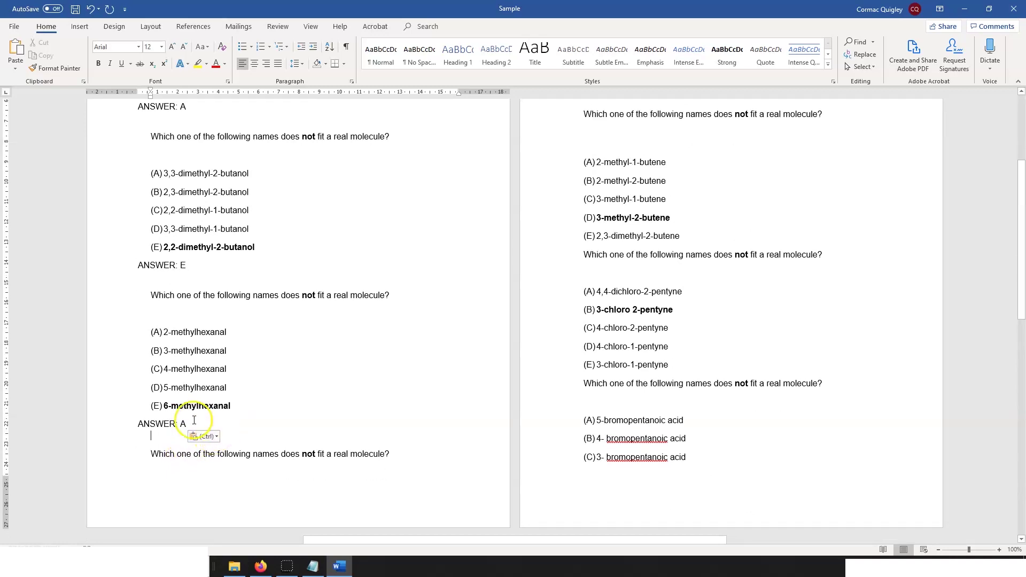
key(BackSpace)
text(E)
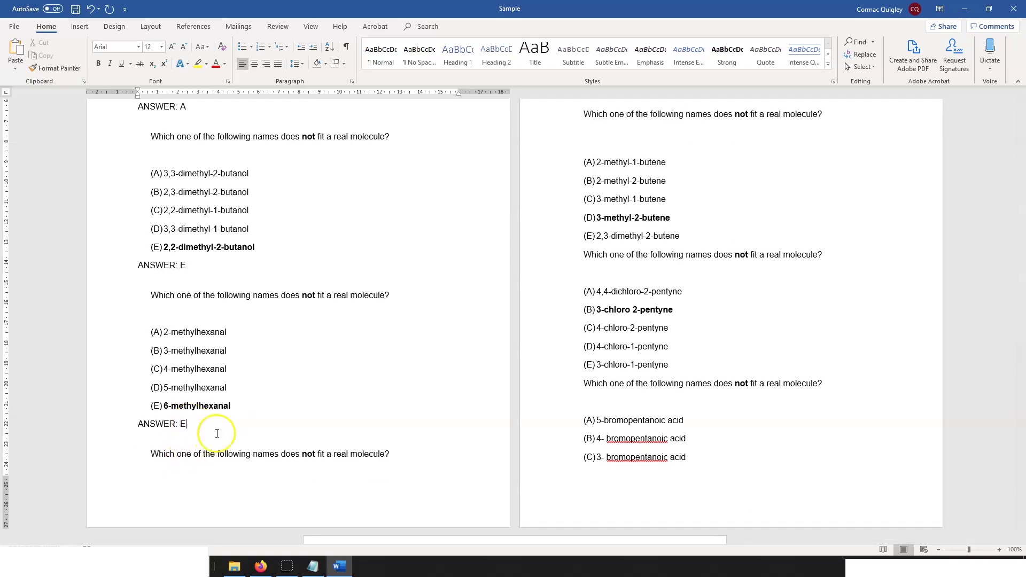
Paste the answer line below the 3-pentanone question's choices and change its letter to D.
scroll(225, 490, down, 2)
scroll(304, 402, up, 3)
scroll(304, 401, up, 2)
click(618, 276)
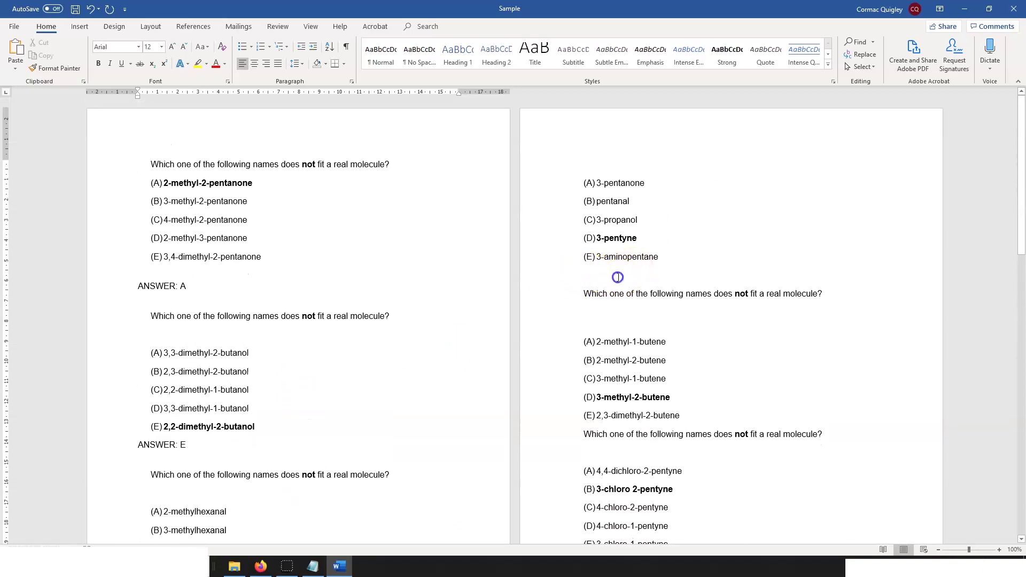
key(ctrl+v)
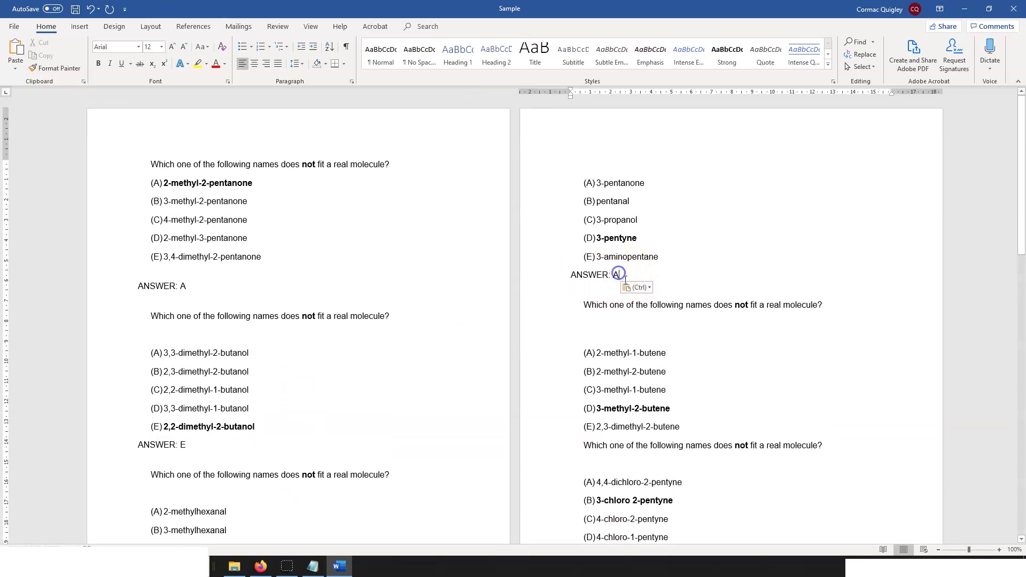
key(BackSpace)
Insert the answer line on a new line below the 2-methyl-1-butene question's choices, with the letter D.
scroll(625, 280, down, 1)
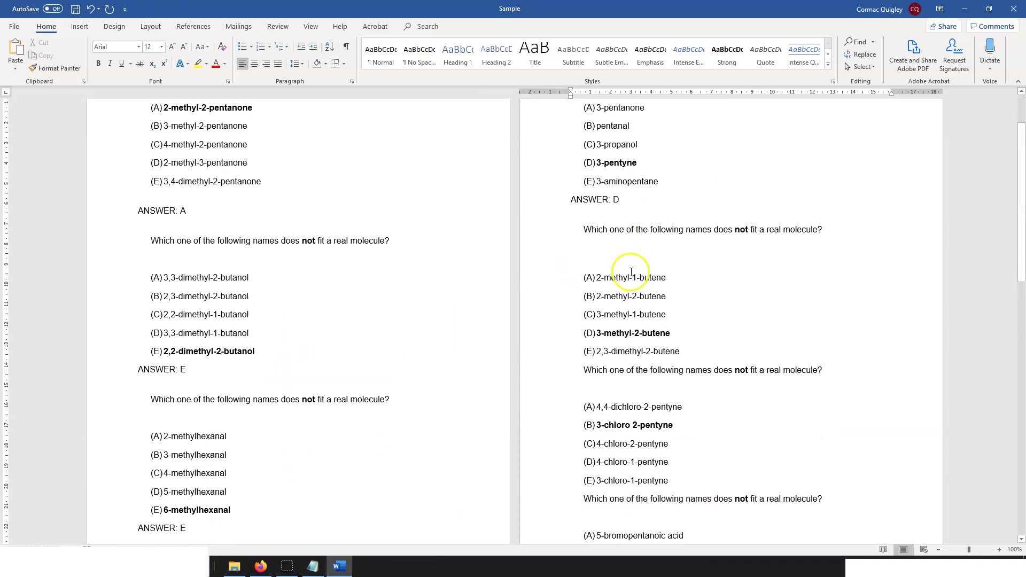
click(705, 351)
key(Return)
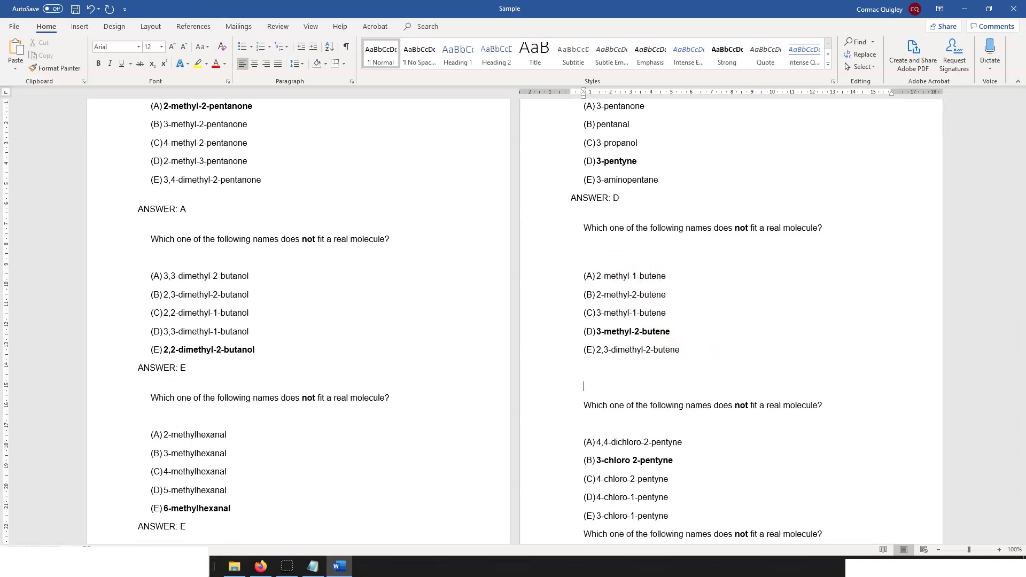
key(ctrl+v)
key(Left)
key(Left)
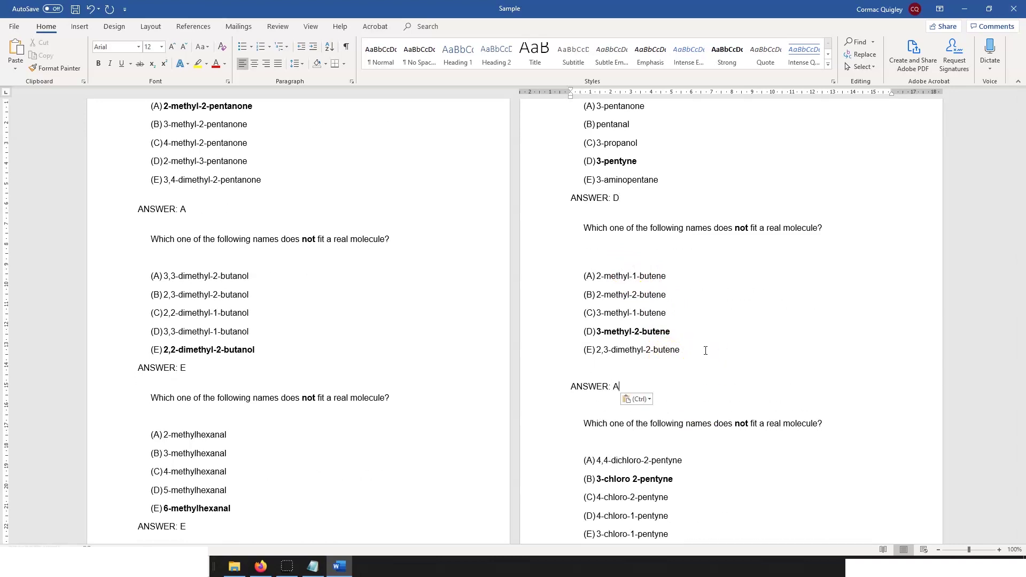
Insert the answer line below the 4,4-dichloro-2-pentyne question's choices and change its letter to B.
scroll(705, 351, down, 2)
click(700, 434)
key(Return)
key(ctrl+v)
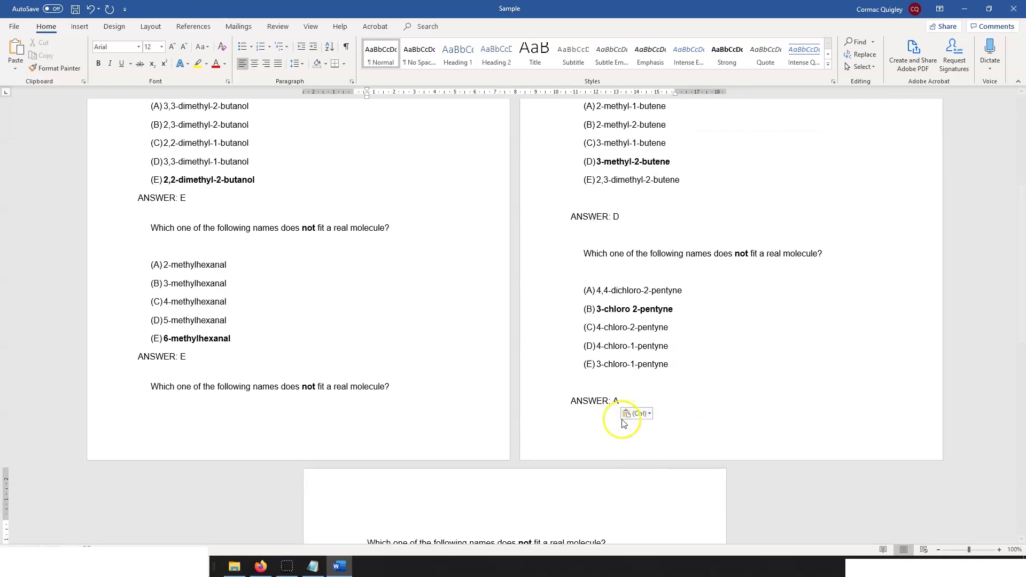
key(BackSpace)
text(B)
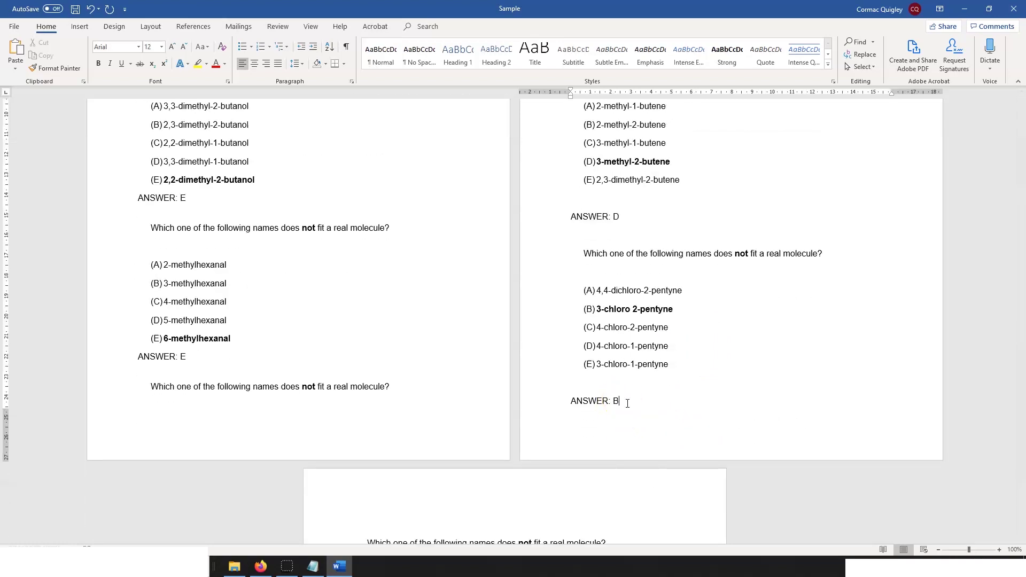
Paste the answer line below the 5-bromopentanoic acid question's choices and change its letter to E.
scroll(285, 414, down, 3)
scroll(284, 415, down, 2)
click(386, 419)
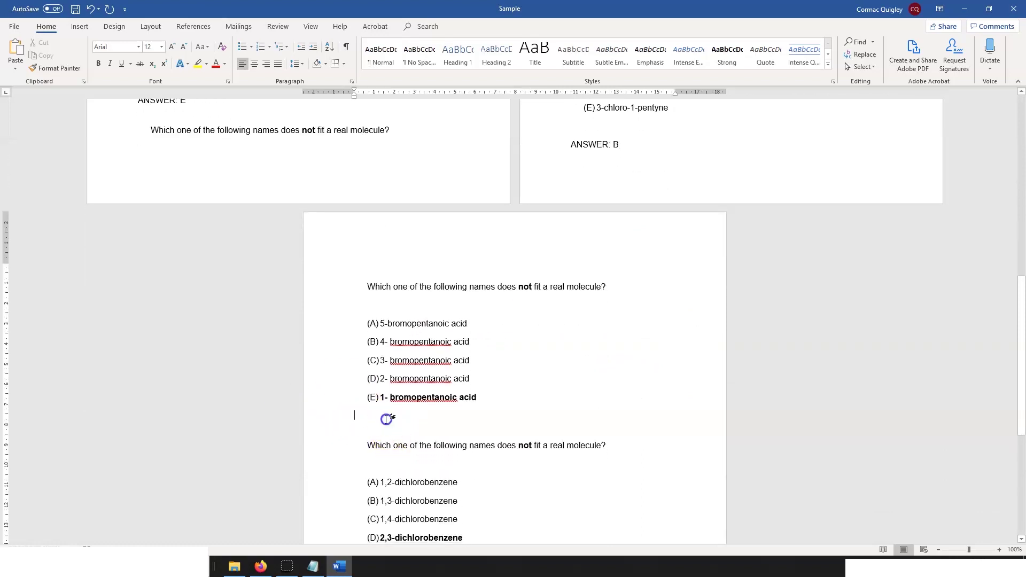
key(ctrl+v)
key(BackSpace)
Paste the answer line below the 1,2-dichlorobenzene question's choices and change its letter to D.
scroll(404, 416, down, 3)
click(406, 473)
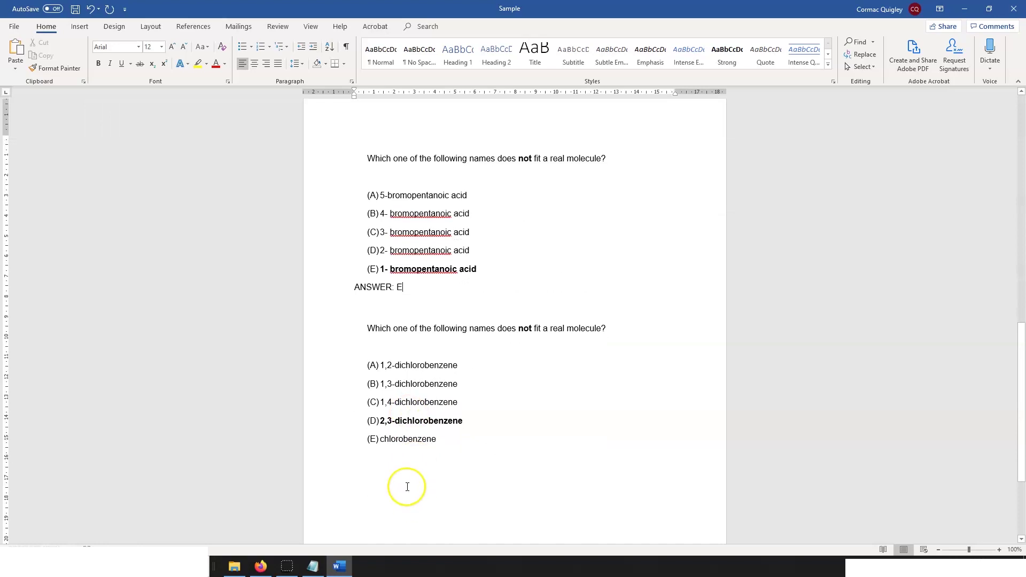
key(ctrl+v)
key(BackSpace)
key(BackSpace)
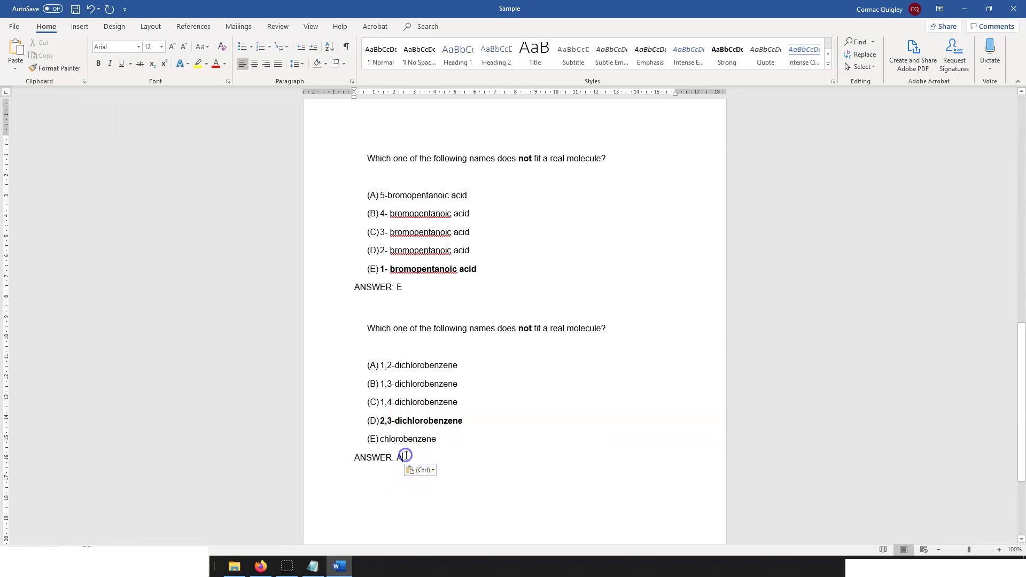
text(D)
Replace every "(A)" choice label in the document with "A.".
scroll(406, 455, up, 10)
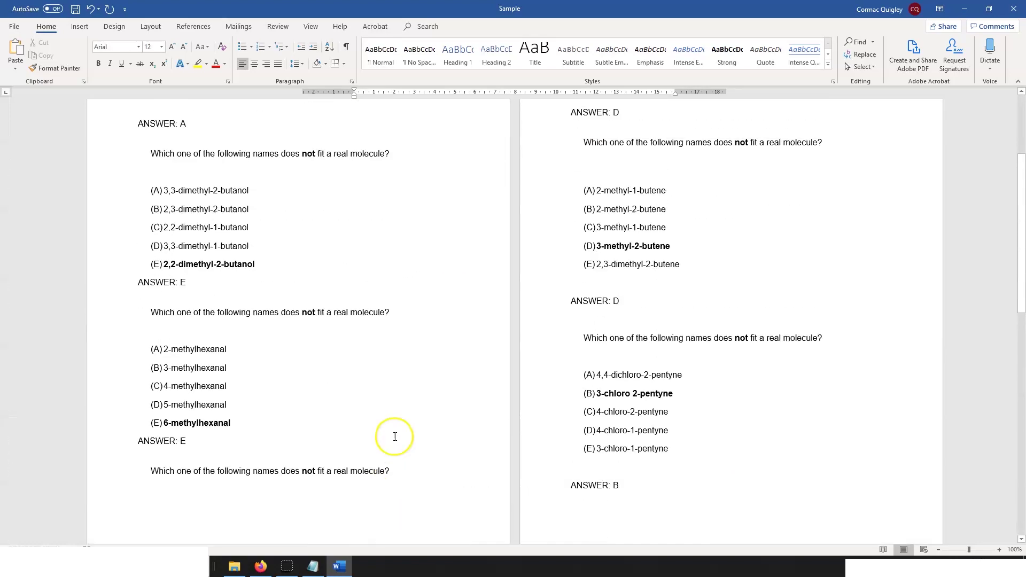
click(160, 184)
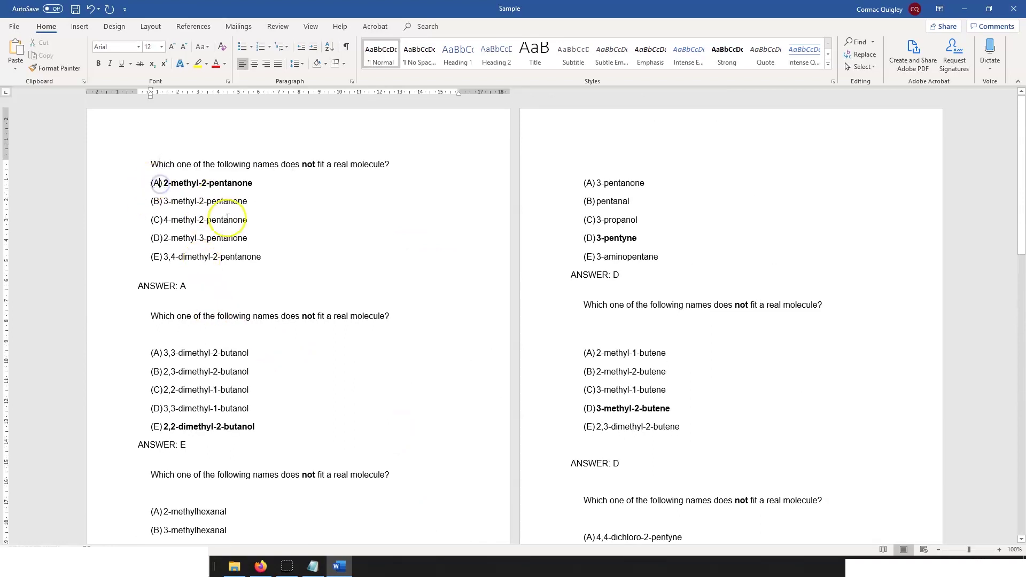
key(ctrl+h)
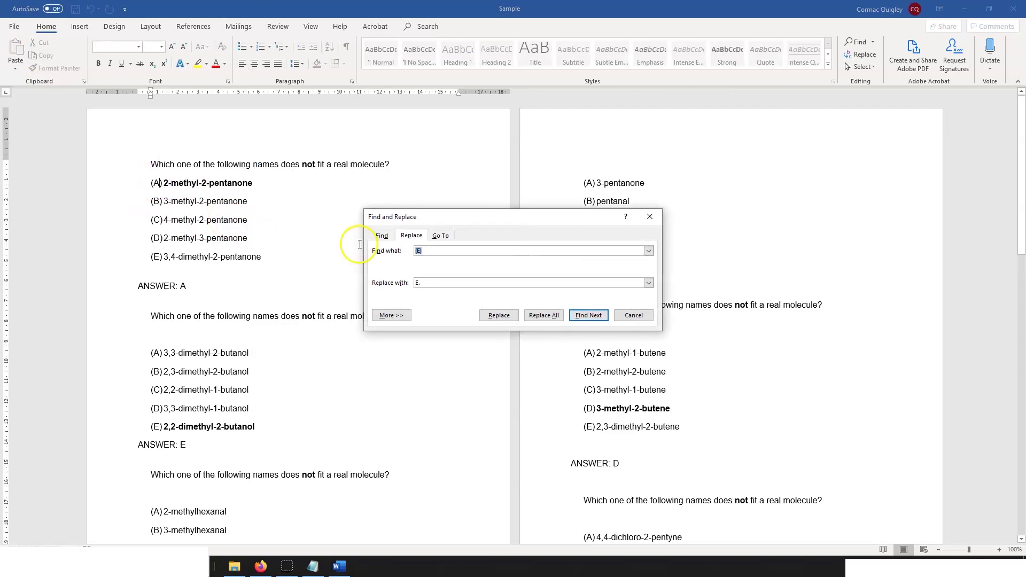
click(424, 249)
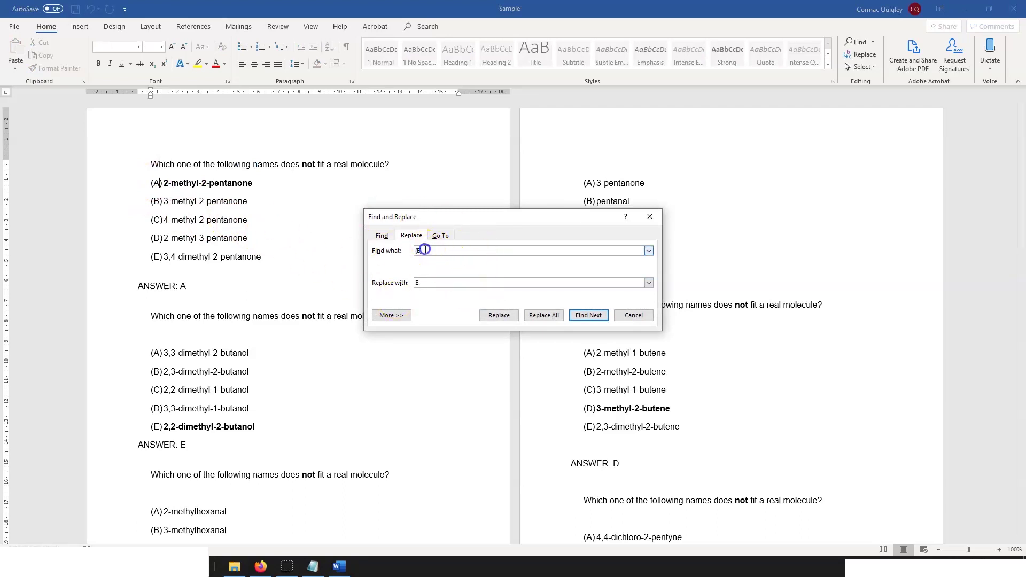
click(423, 251)
click(444, 283)
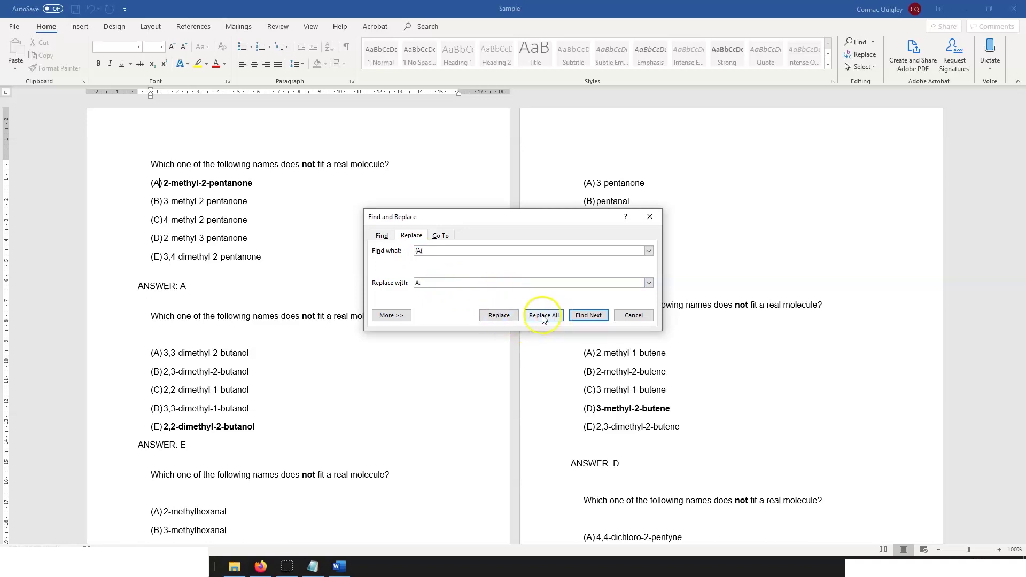
click(500, 316)
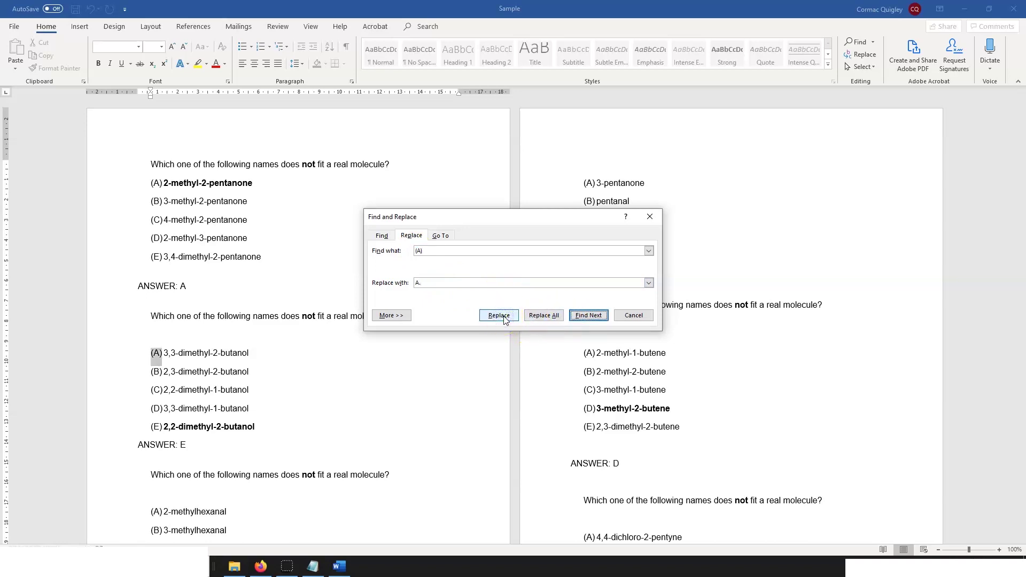
click(503, 316)
click(543, 315)
click(533, 316)
Replace every "(B)" choice label in the document with "B.".
click(421, 252)
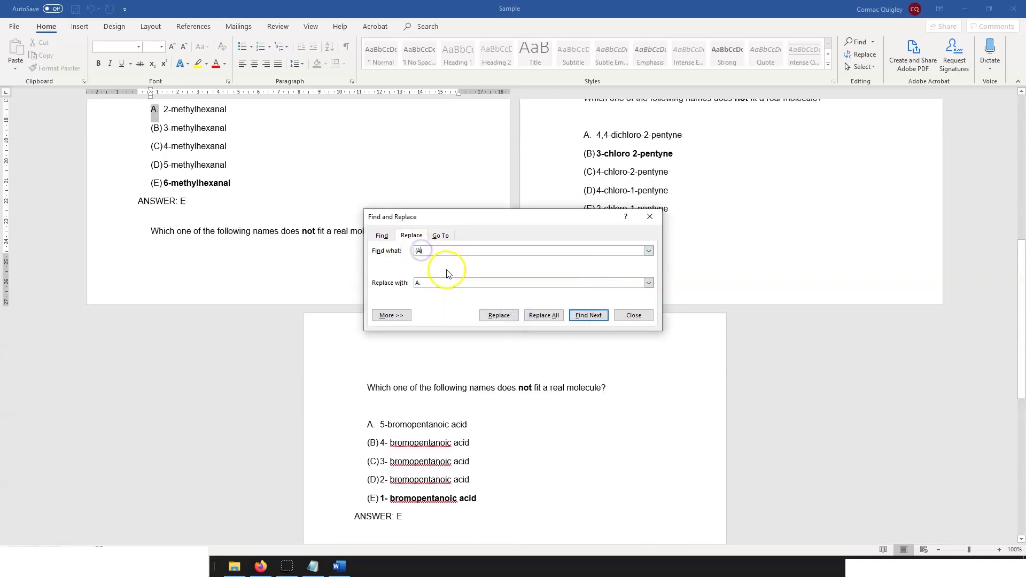
text(B)
click(417, 283)
text(B)
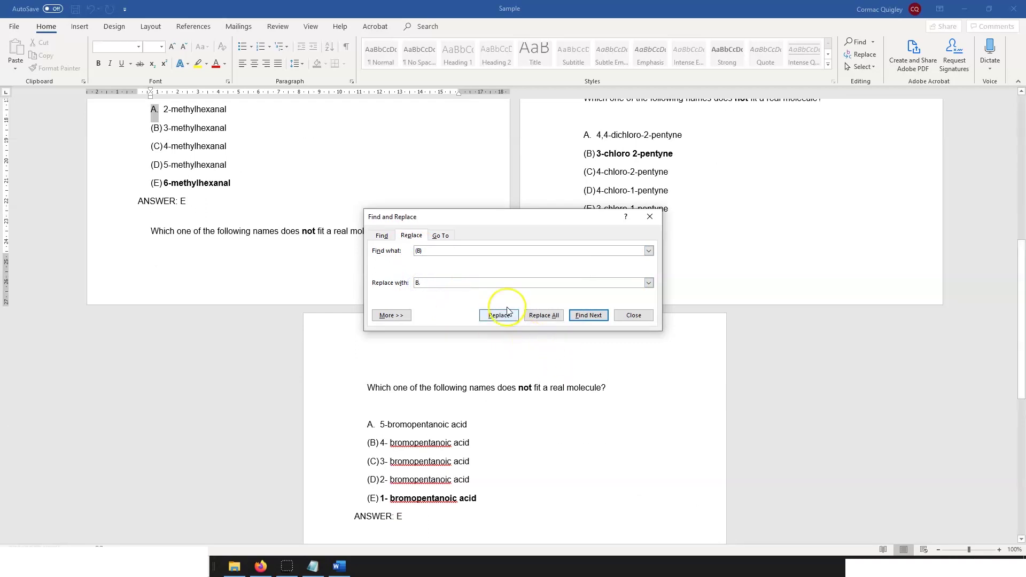
click(543, 315)
click(517, 314)
Replace every "(C)" choice label in the document with "C.".
click(420, 250)
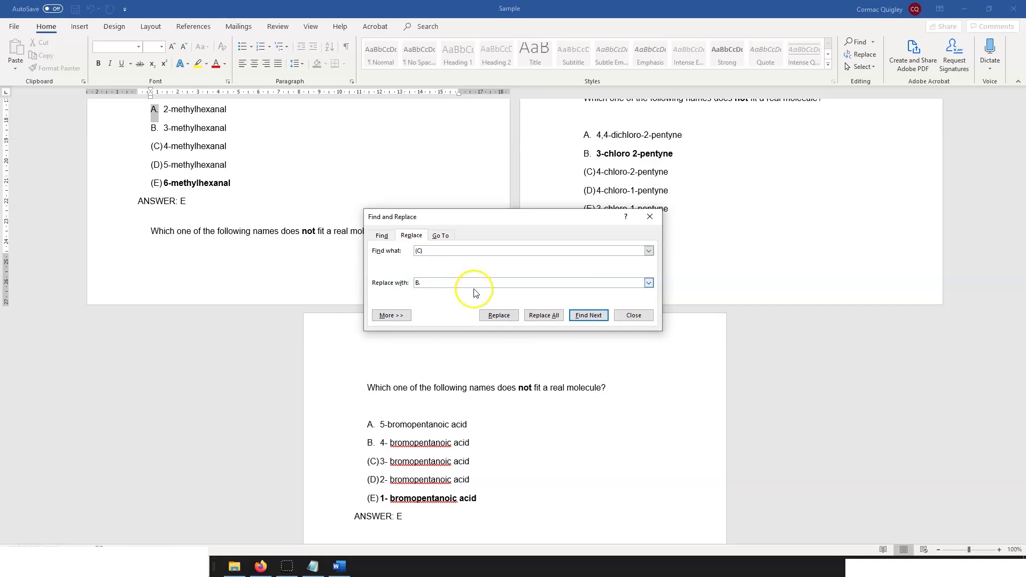
click(417, 282)
text(C)
click(543, 315)
click(514, 314)
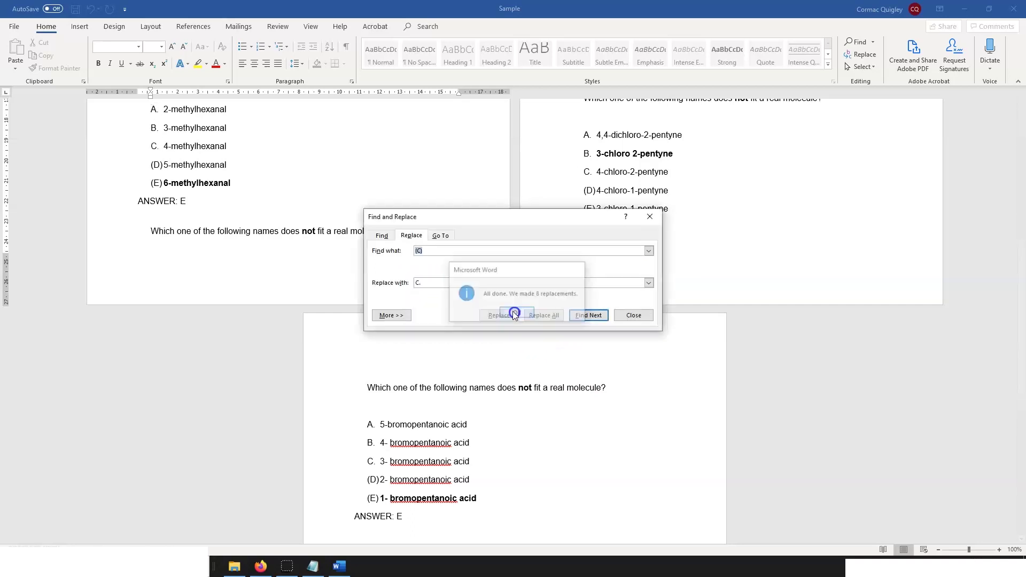
Replace every "(D)" choice label in the document with "D.".
click(422, 250)
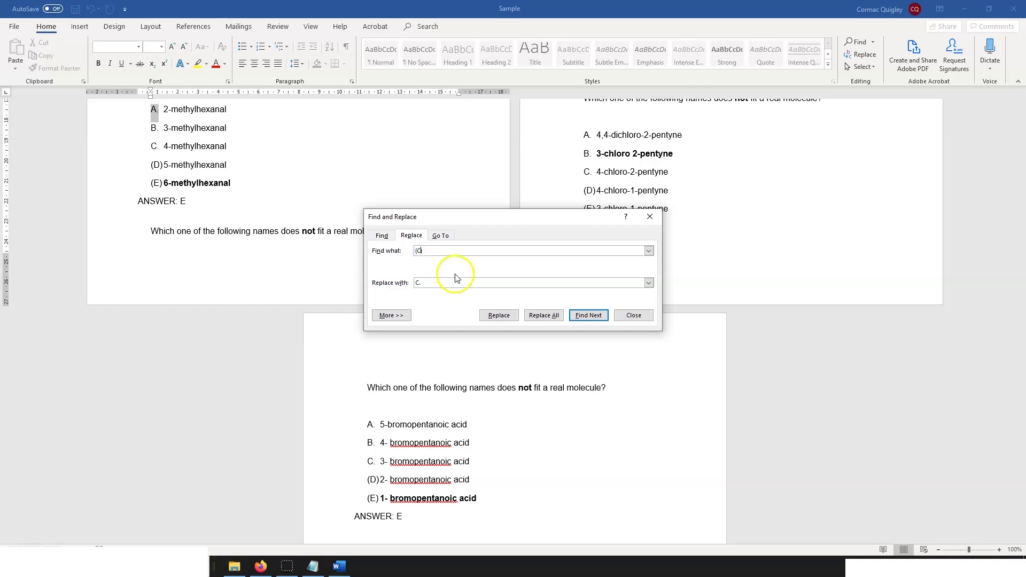
click(417, 282)
text(D)
click(543, 316)
click(517, 313)
Replace every "(E)" choice label in the document with "E." and close Find and Replace.
click(420, 250)
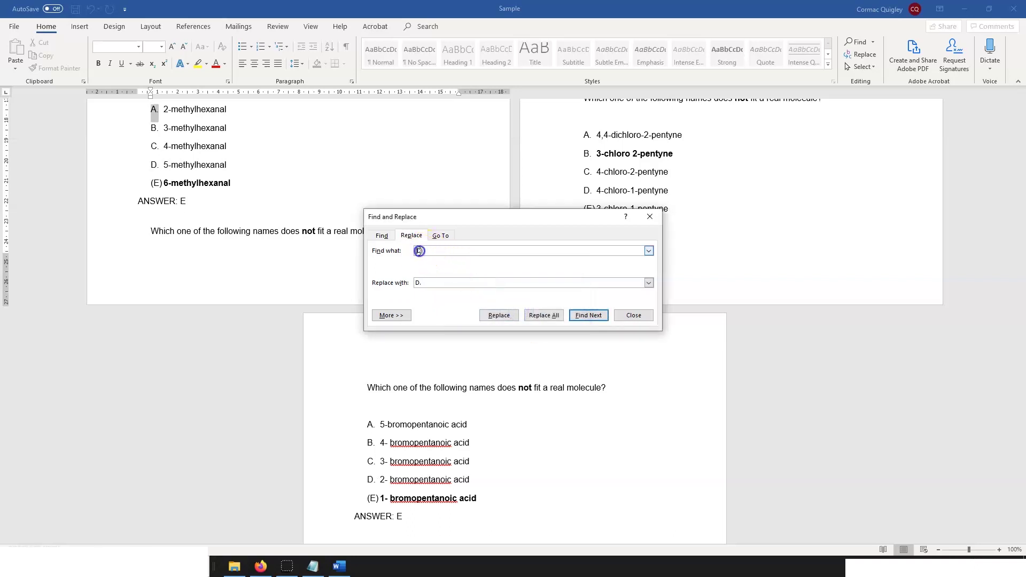
click(417, 283)
text(E.)
click(543, 315)
click(517, 314)
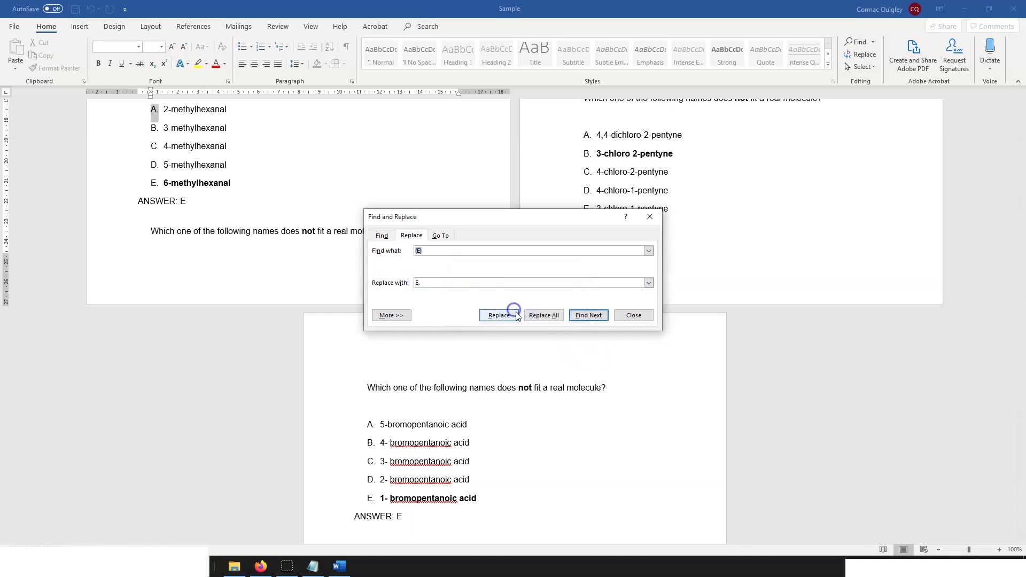
click(629, 316)
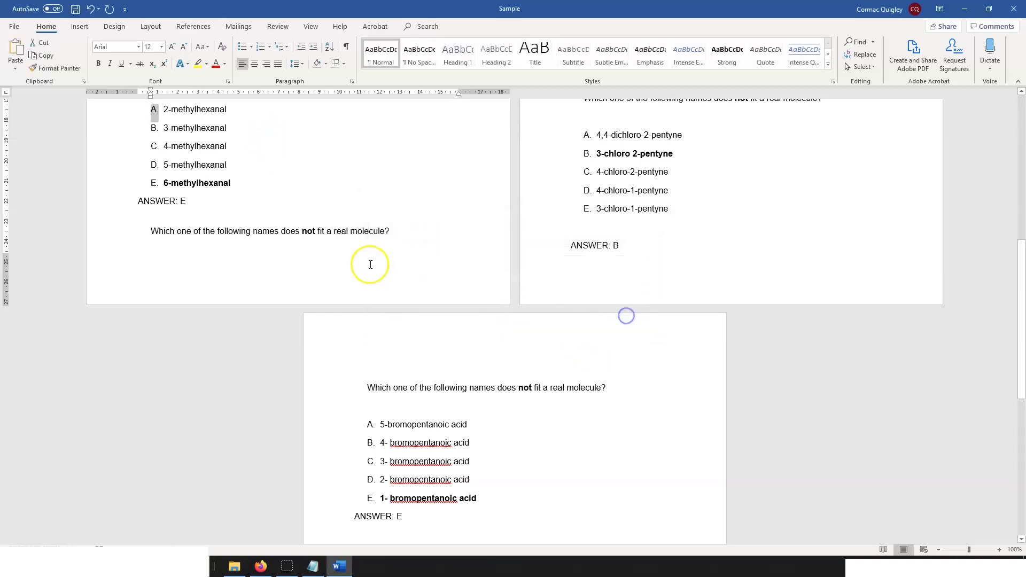
Select and copy the entire text of the Sample document.
scroll(371, 264, up, 10)
click(258, 207)
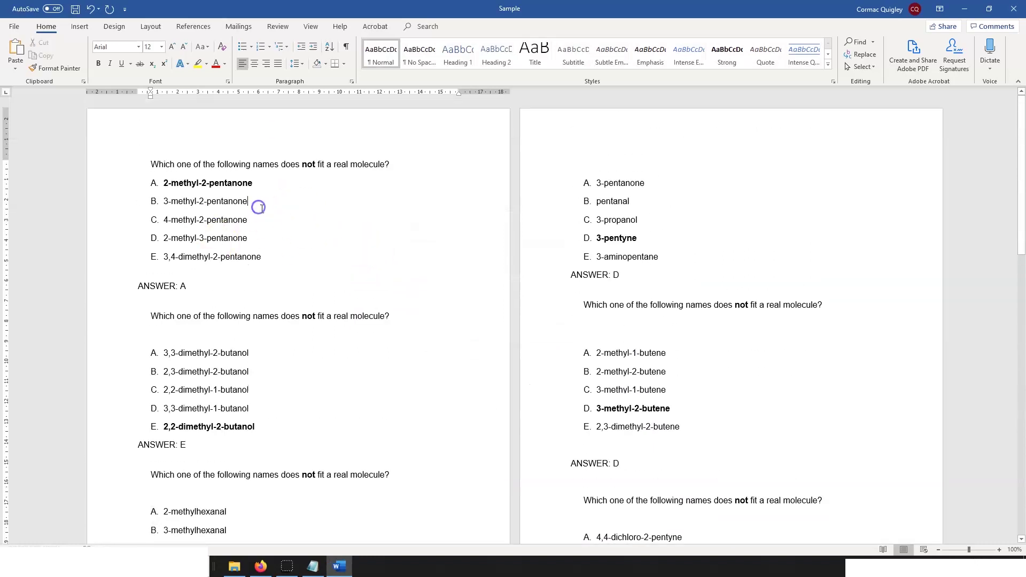
key(ctrl+a)
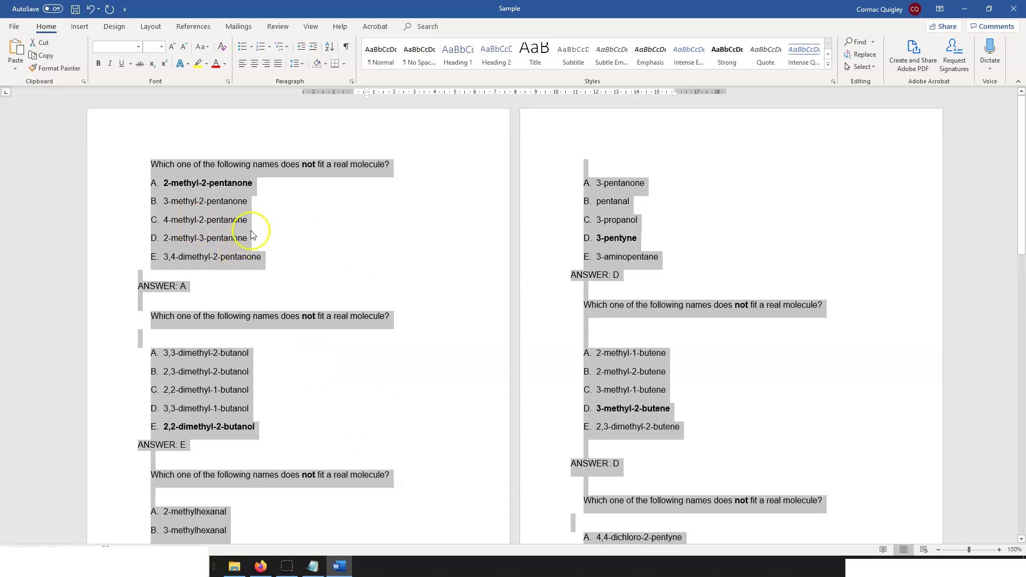
Switch to Notepad, start a new file without saving the old one's changes, and paste the copied questions as plain text.
click(315, 568)
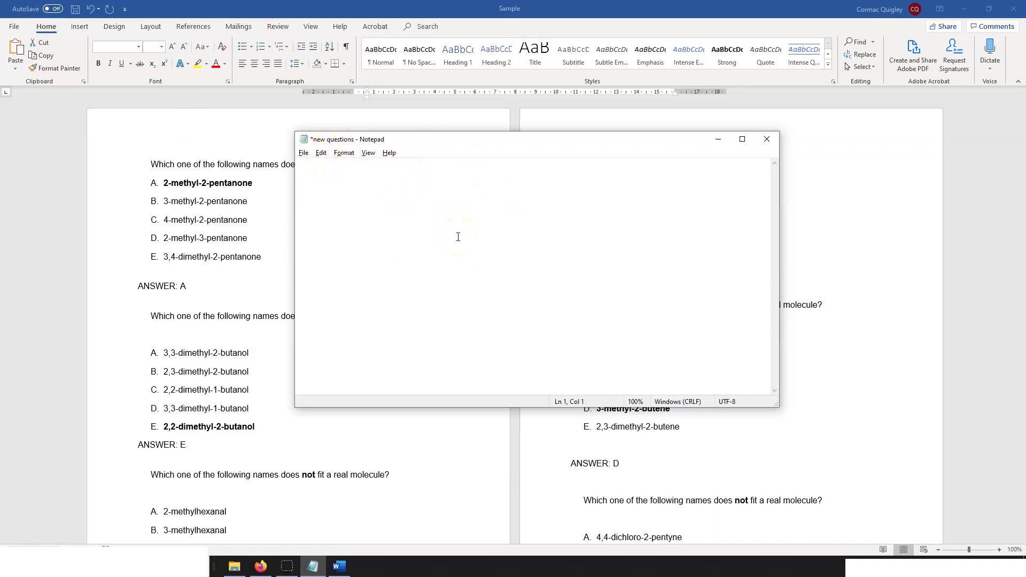
click(303, 153)
click(313, 165)
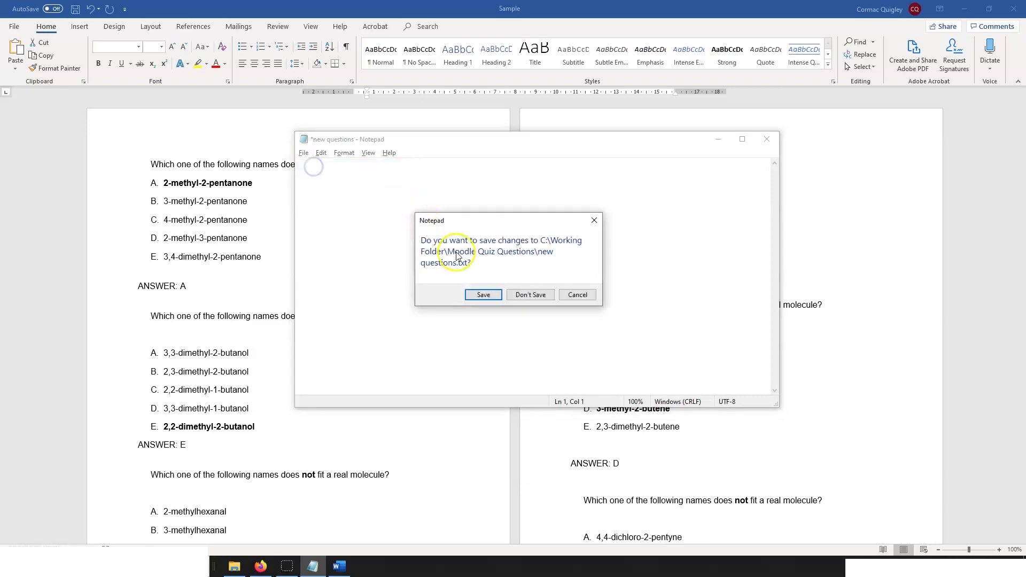
click(531, 294)
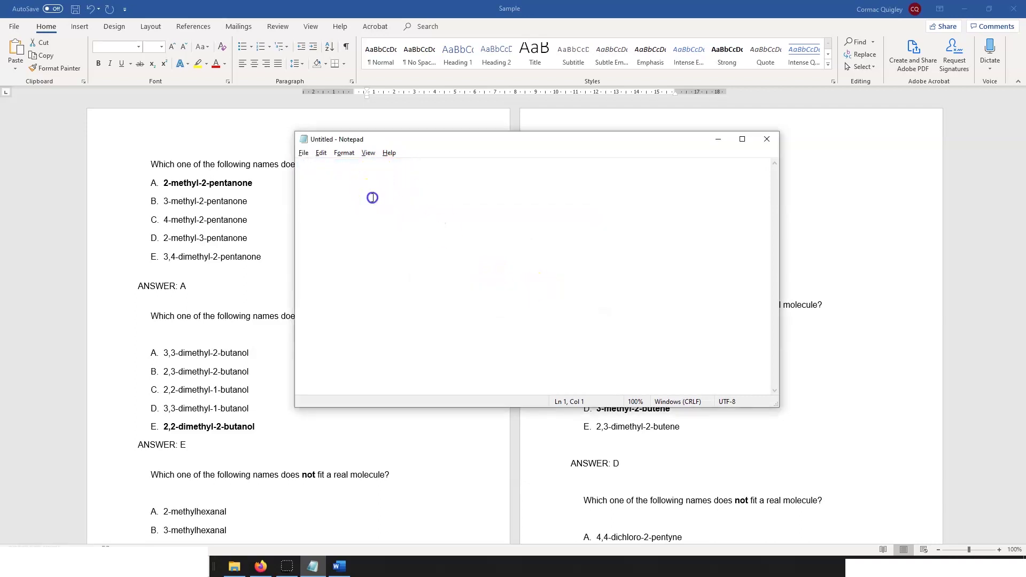
key(ctrl+v)
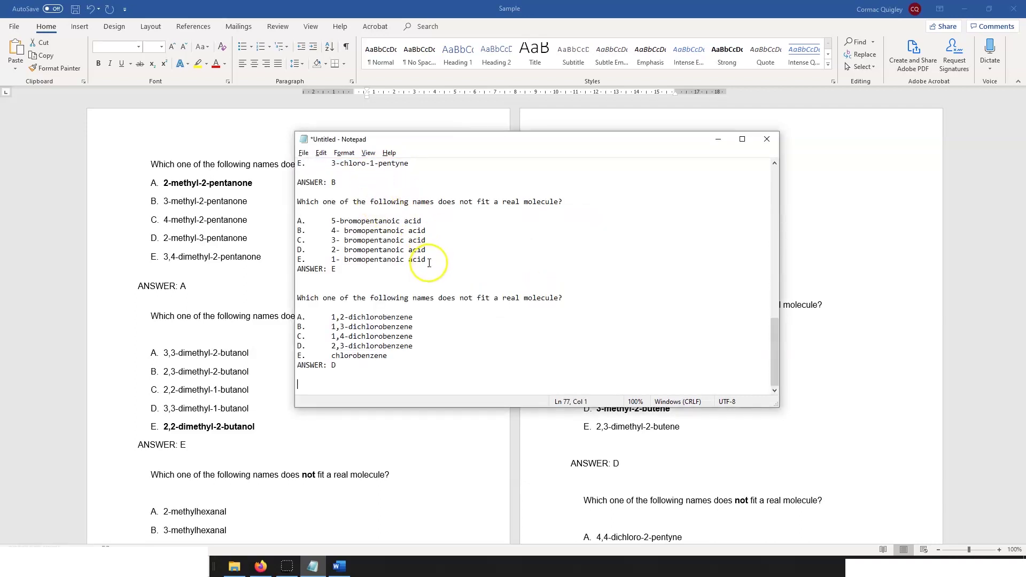
scroll(416, 261, up, 15)
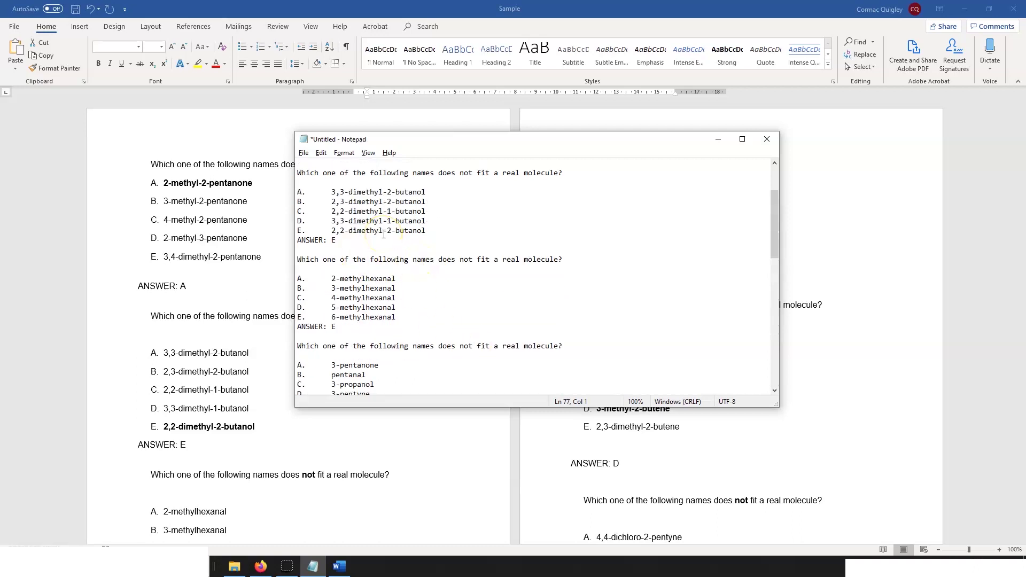
Save the text file as "new questions" in the Moodle Quiz Questions folder with UTF-8 encoding, replacing the existing file.
click(303, 153)
click(331, 213)
click(424, 232)
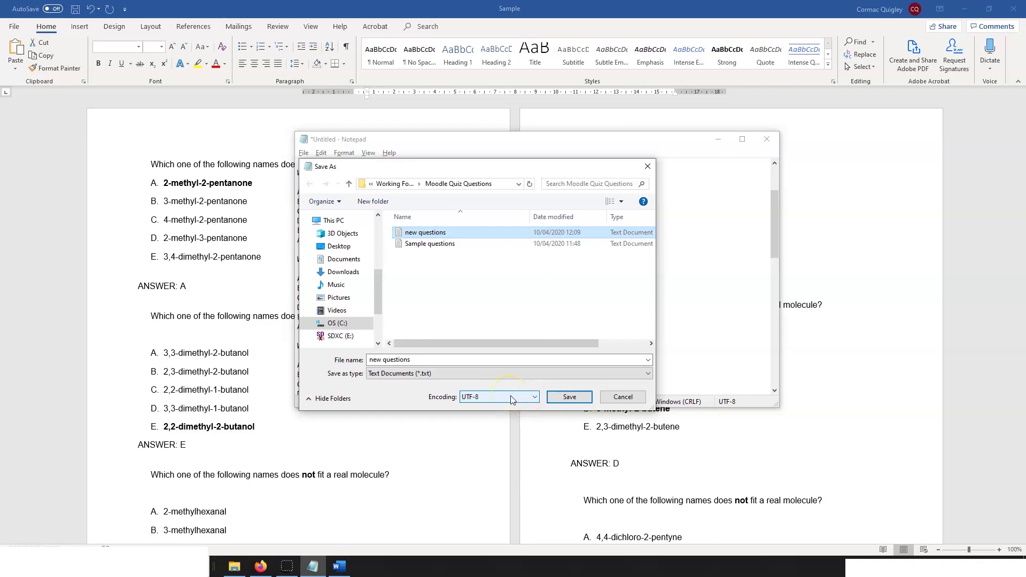
click(569, 397)
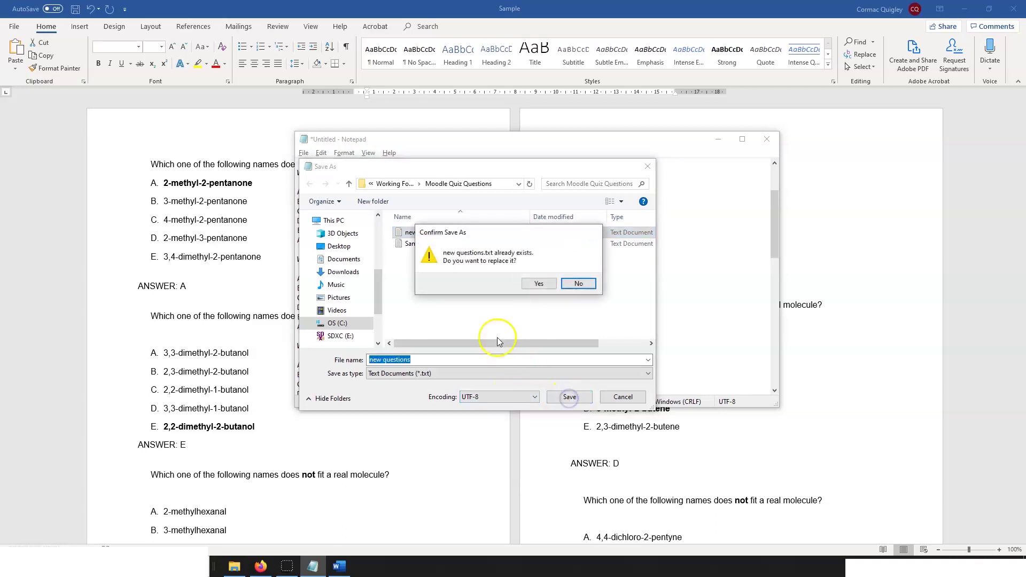
click(538, 283)
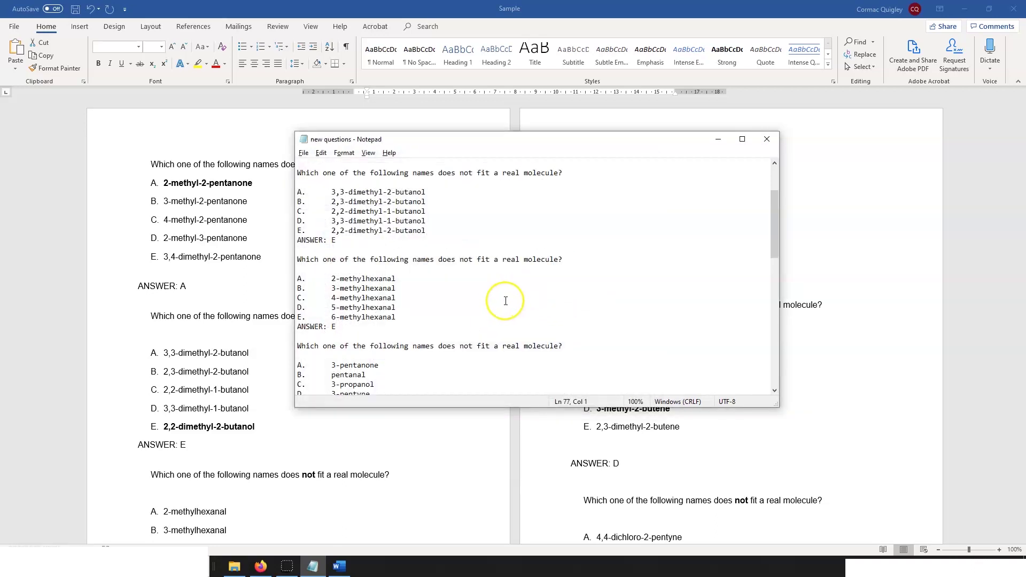
Switch to Moodle in Firefox, open the course's question bank import page and choose Aiken format.
key(alt+Tab)
key(alt+Tab)
key(alt+Tab)
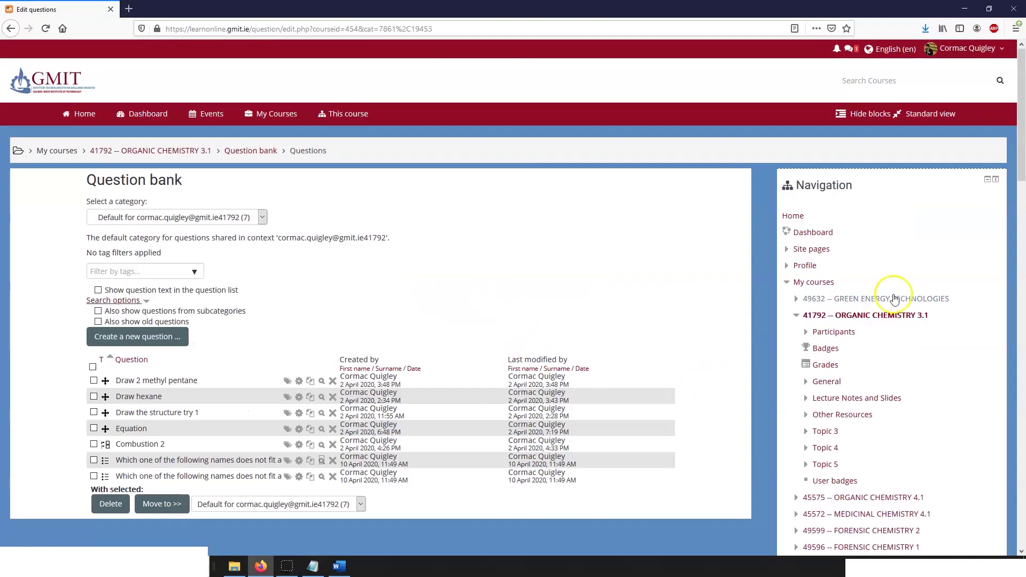
scroll(900, 298, down, 10)
scroll(868, 355, down, 3)
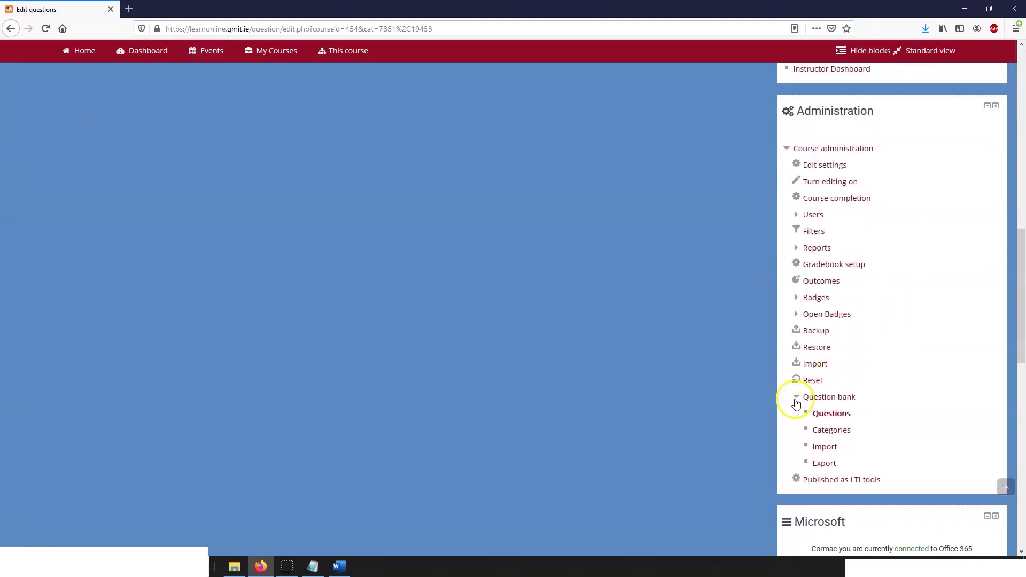
click(826, 447)
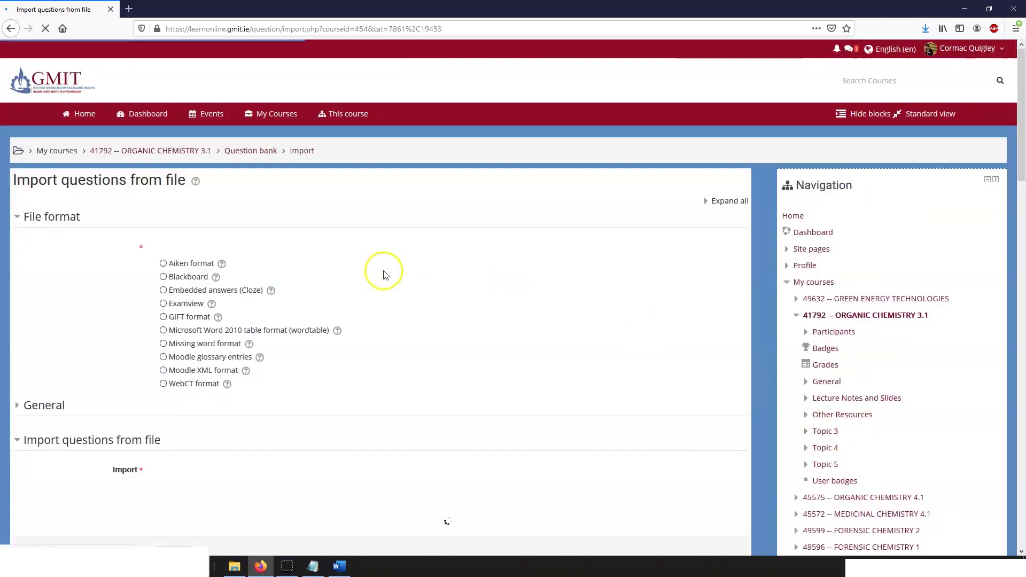
click(191, 264)
scroll(272, 306, down, 3)
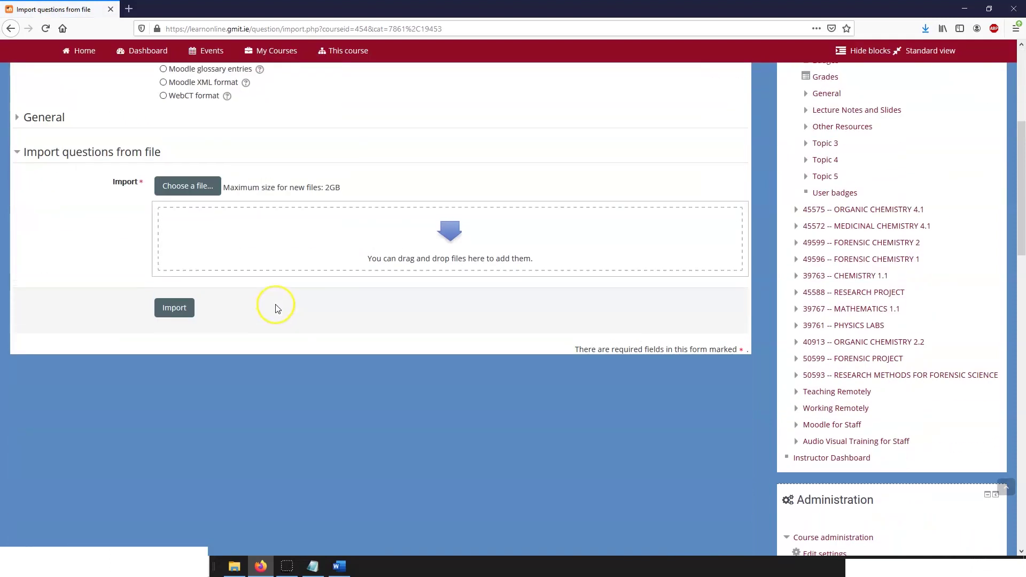
Add the "new questions" text file from the Moodle Quiz Questions folder, import its questions and continue to the question bank.
key(alt+Tab)
key(alt+Tab)
key(alt+Tab)
key(alt+Tab)
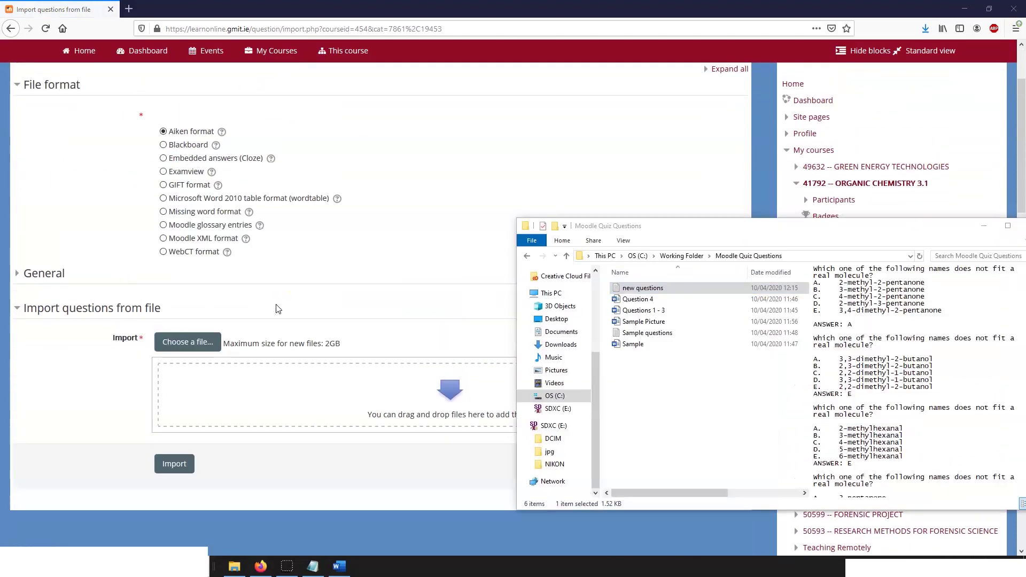
drag(640, 288, 357, 391)
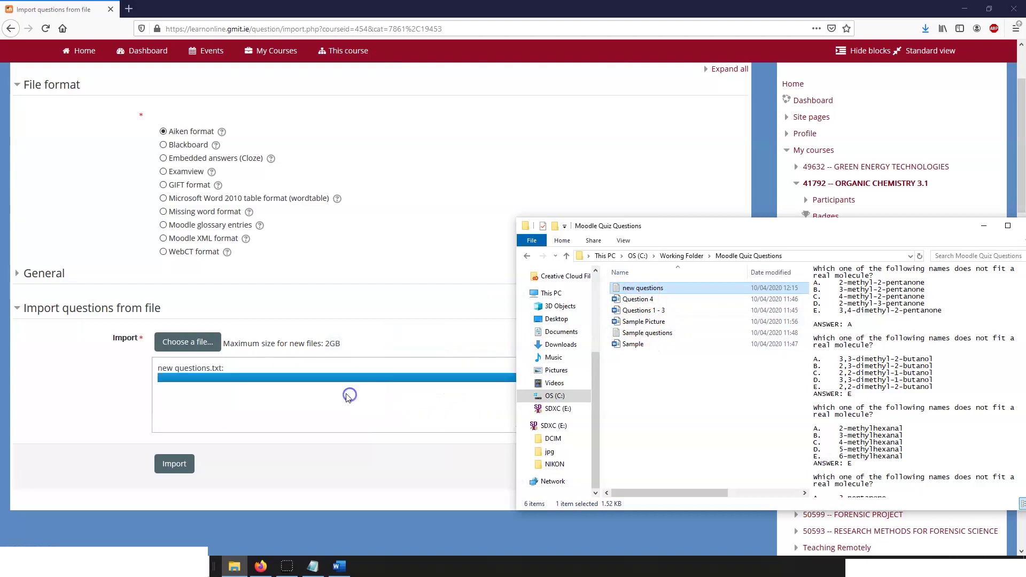
click(173, 465)
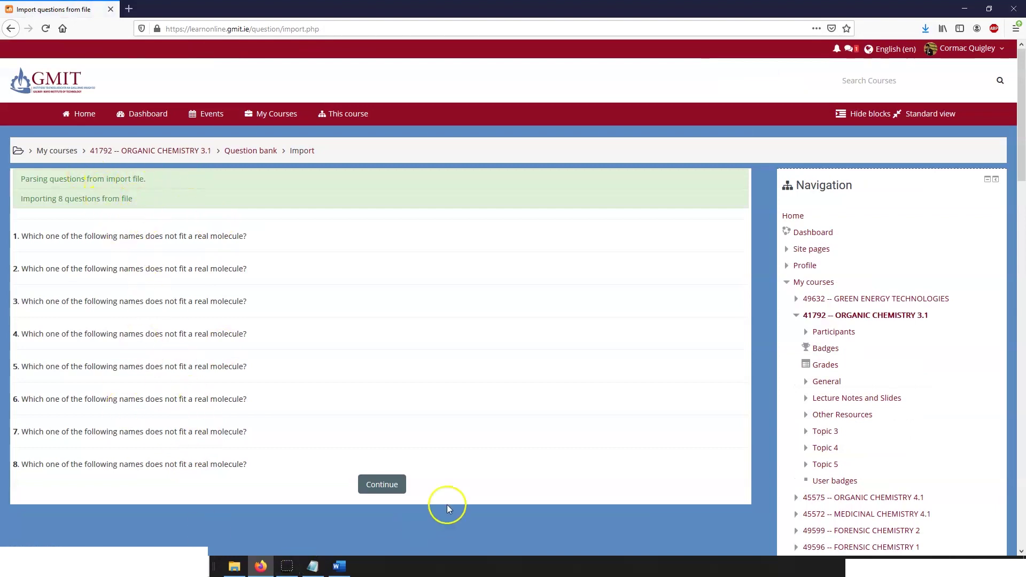
click(398, 488)
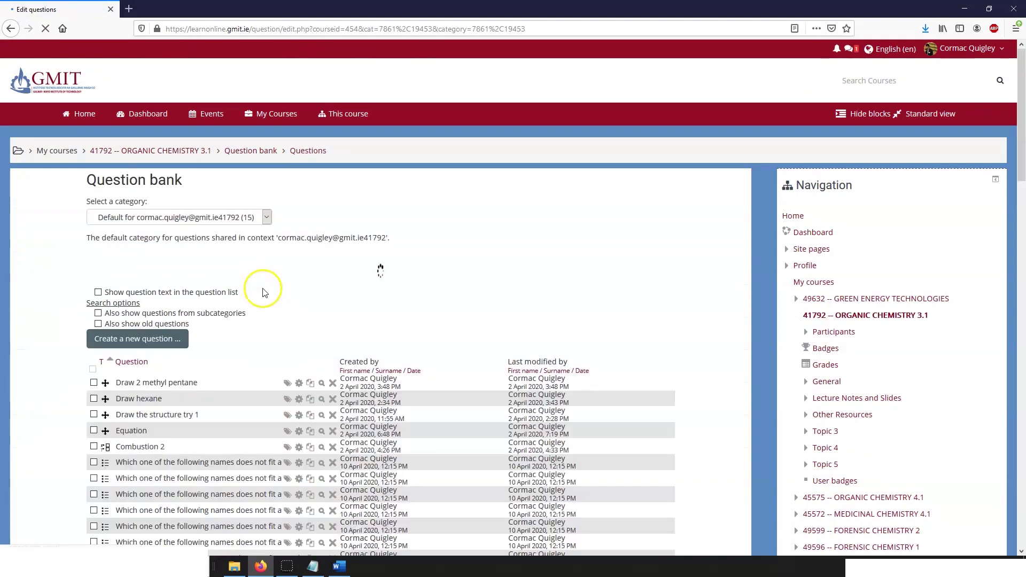
scroll(235, 310, down, 2)
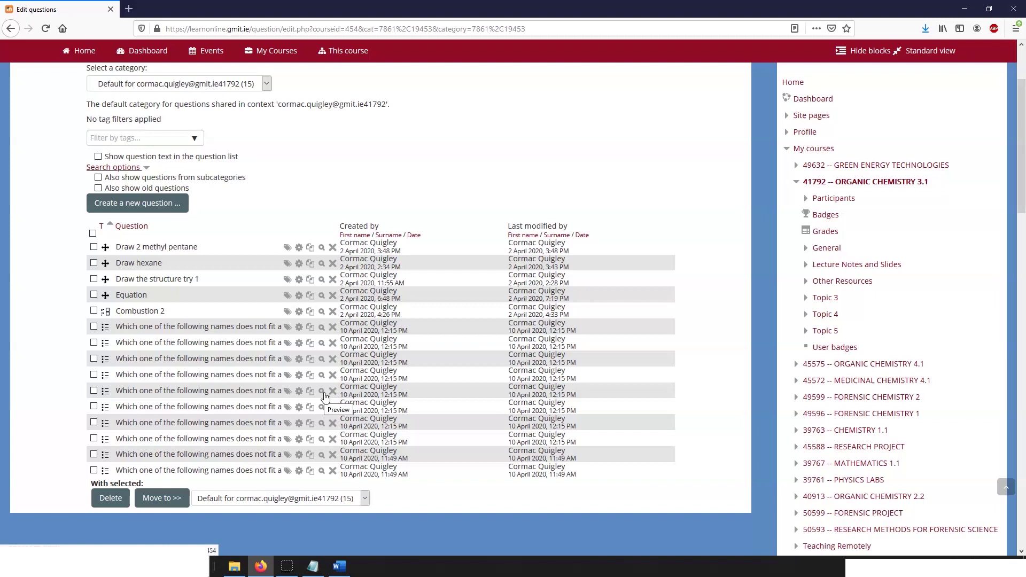
click(118, 483)
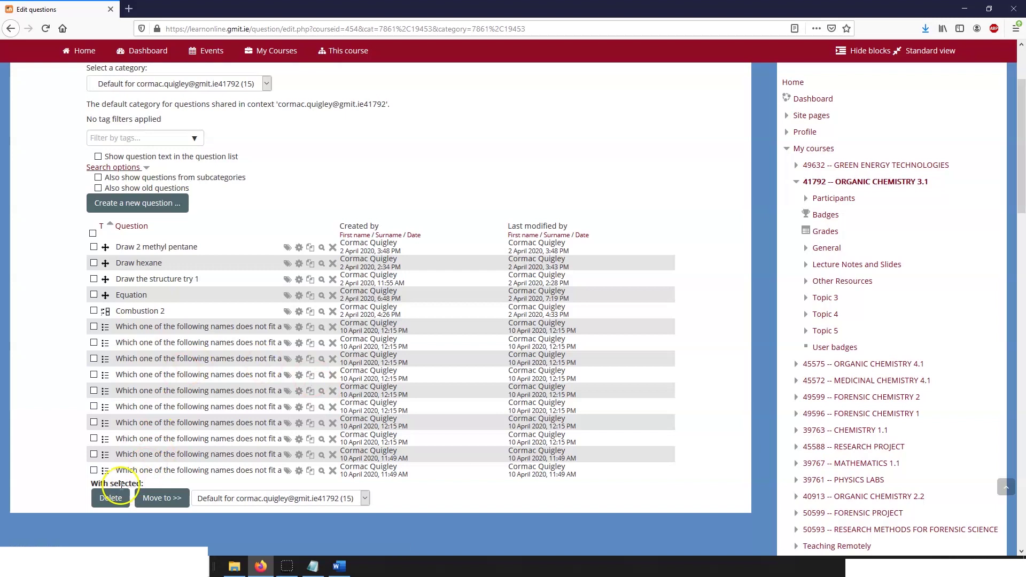
click(111, 497)
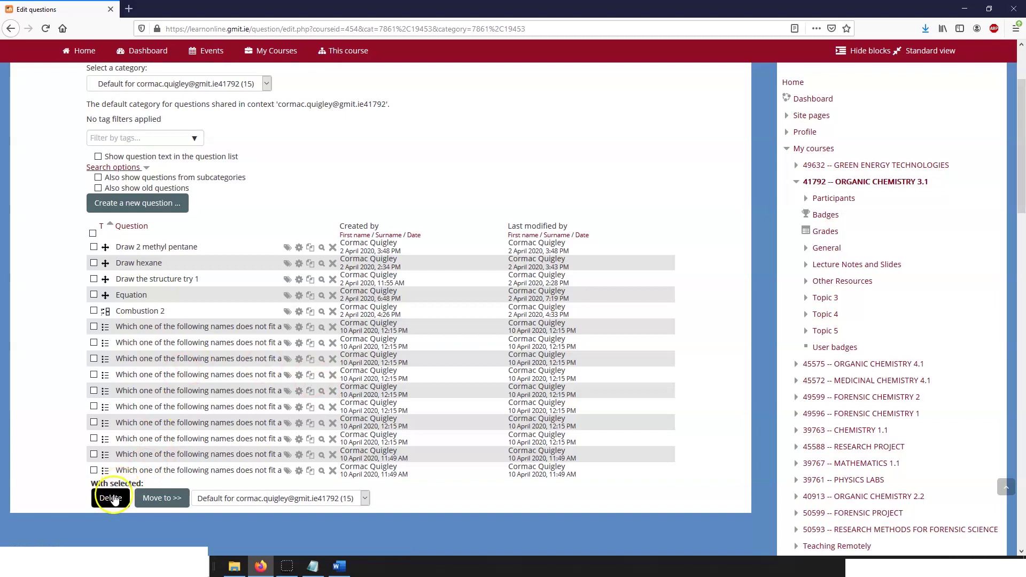